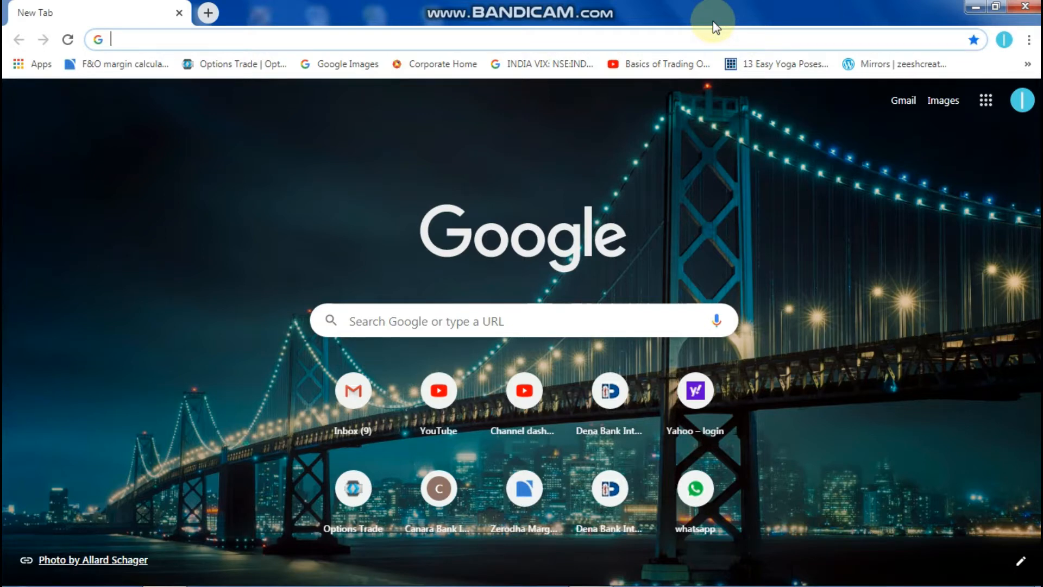
Go to canva.com and create a new design of the YouTube Thumbnail type
type("canva.com")
key("Return")
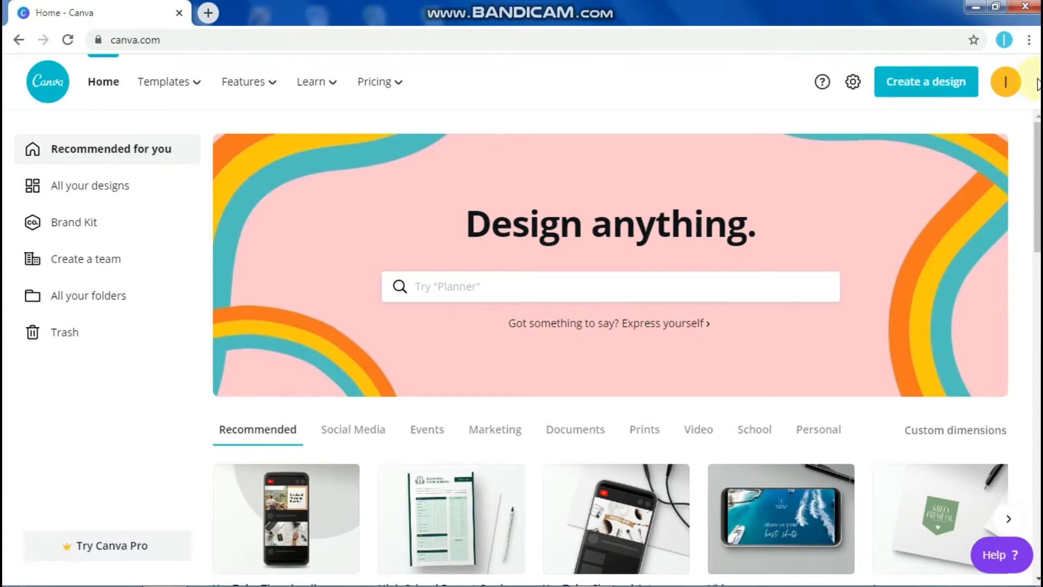
left_click(918, 86)
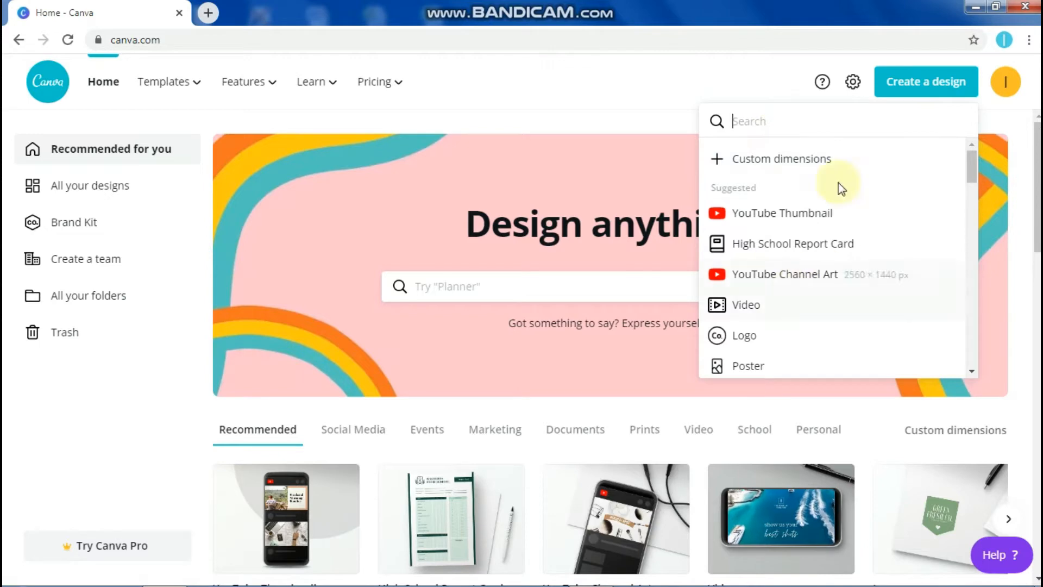
scroll(884, 216, "down", 1)
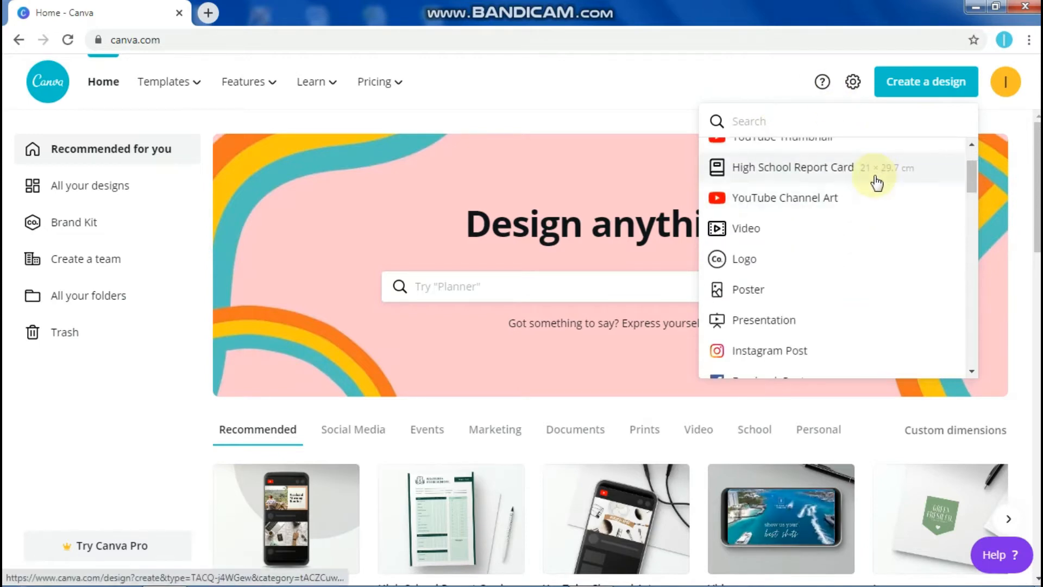
scroll(876, 183, "up", 2)
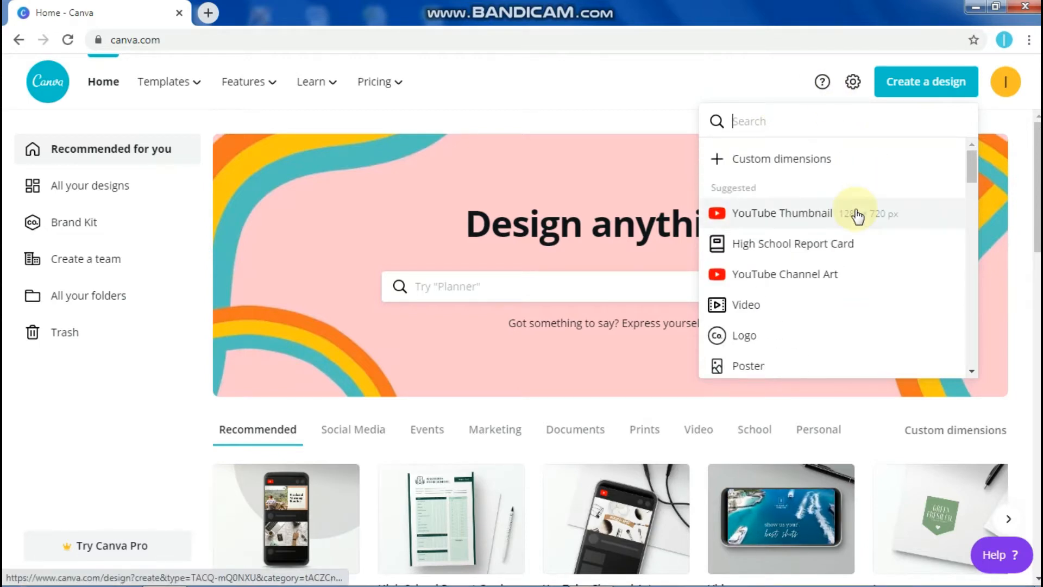
left_click(857, 216)
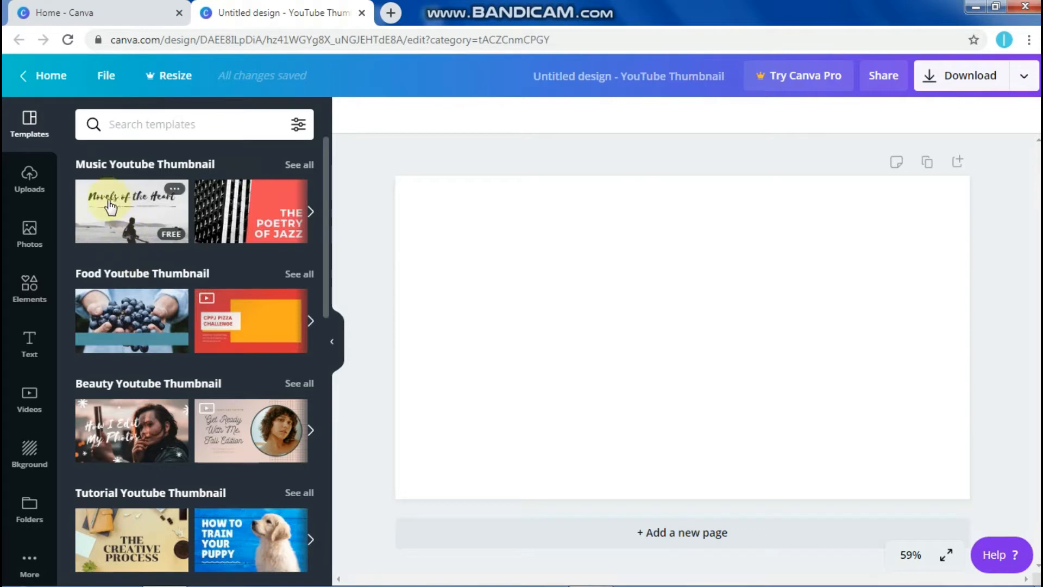
Set the page background to the dark grey gradient from the recently used backgrounds
left_click(21, 468)
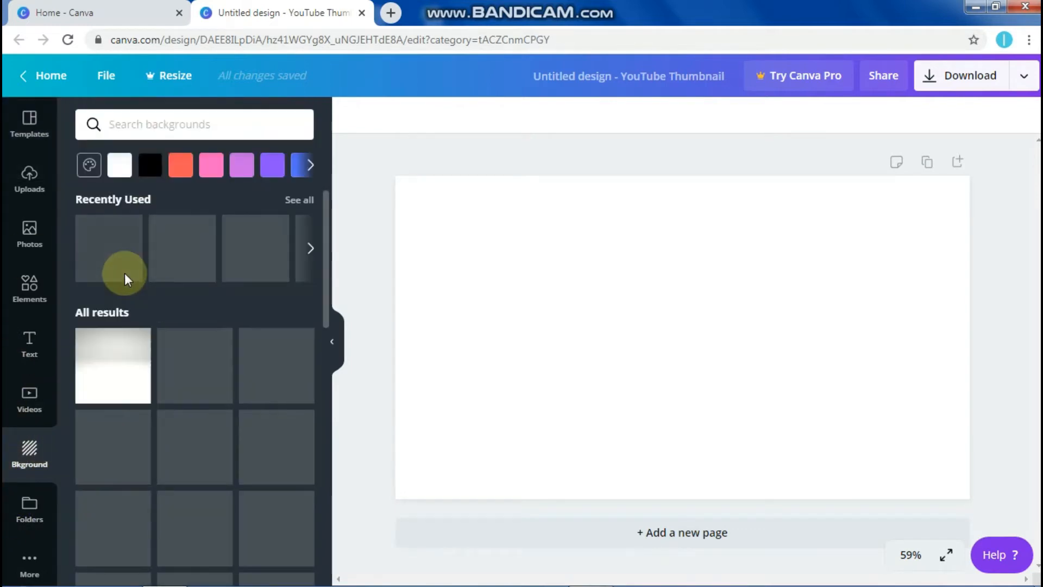
scroll(212, 397, "down", 3)
scroll(216, 398, "down", 8)
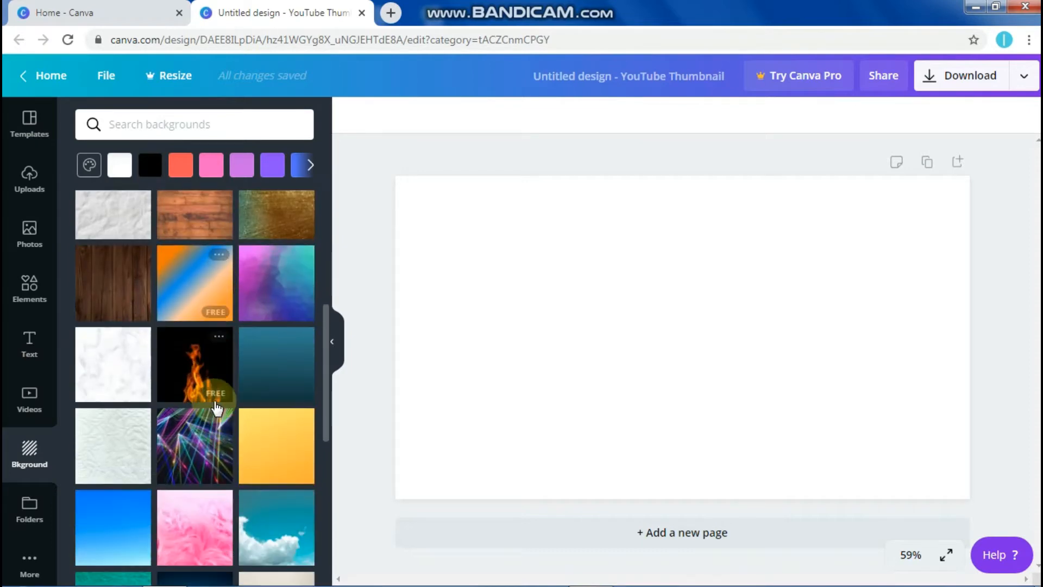
scroll(214, 420, "up", 5)
scroll(215, 420, "up", 5)
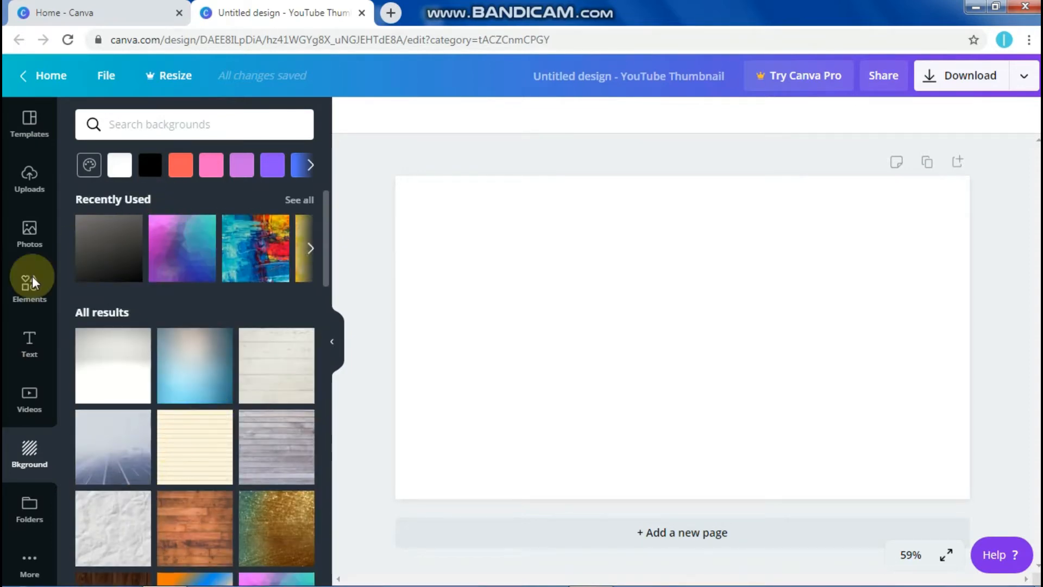
left_click(85, 255)
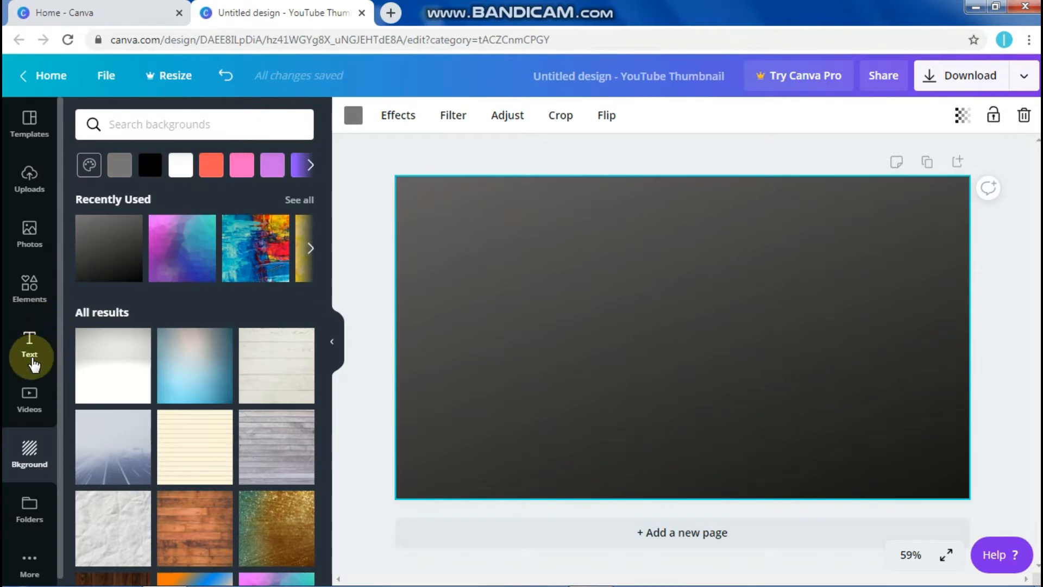
Add a heading to the page with the text "YOUTUBE"
left_click(49, 343)
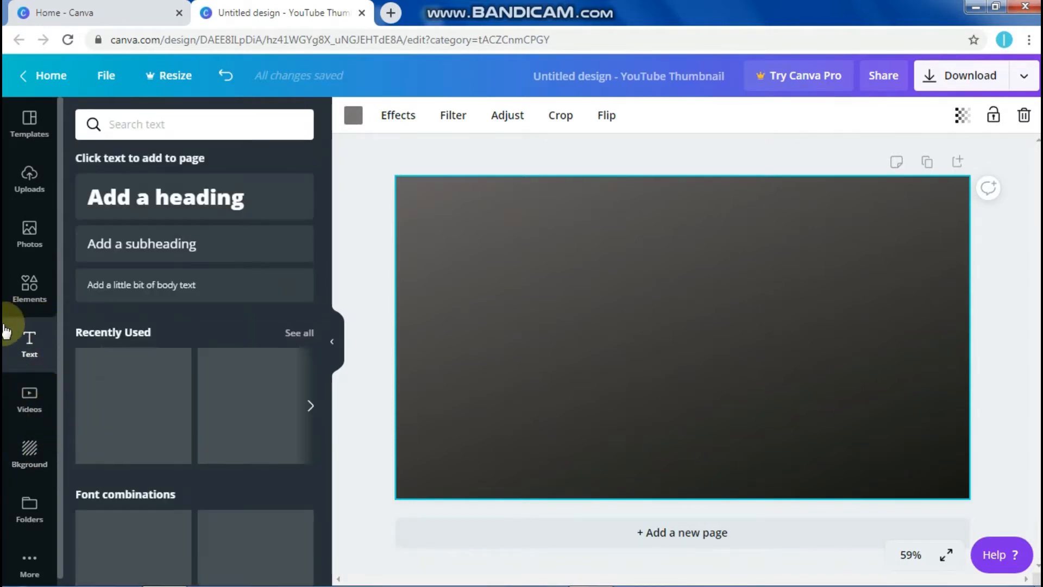
left_click(227, 212)
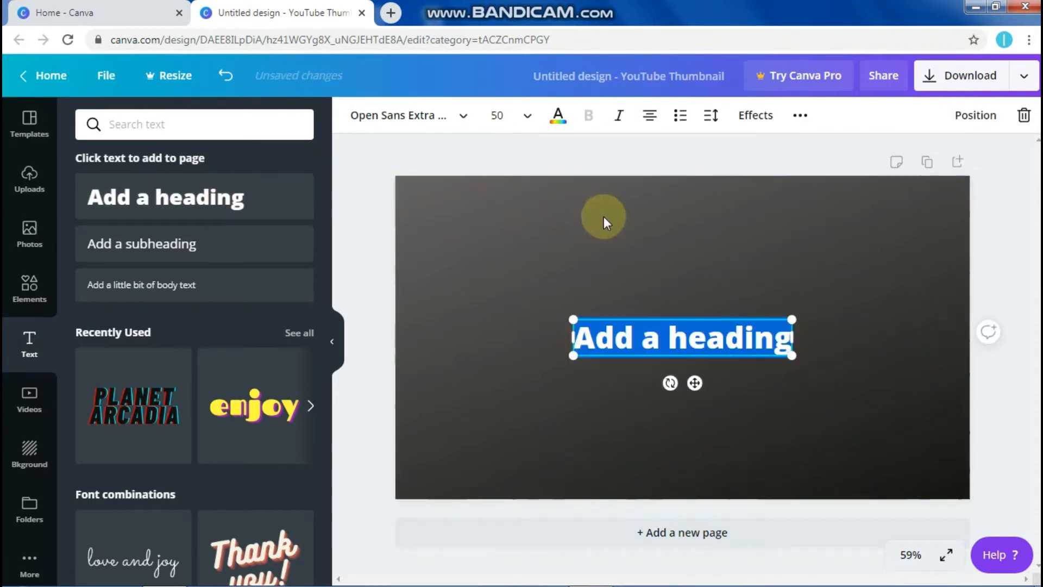
key("BackSpace")
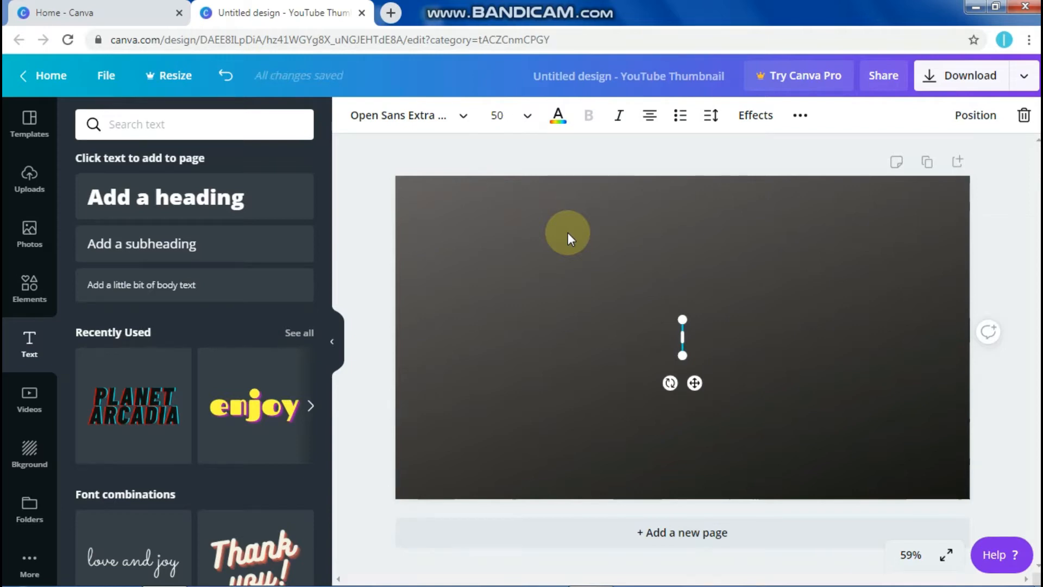
type("YOUTU")
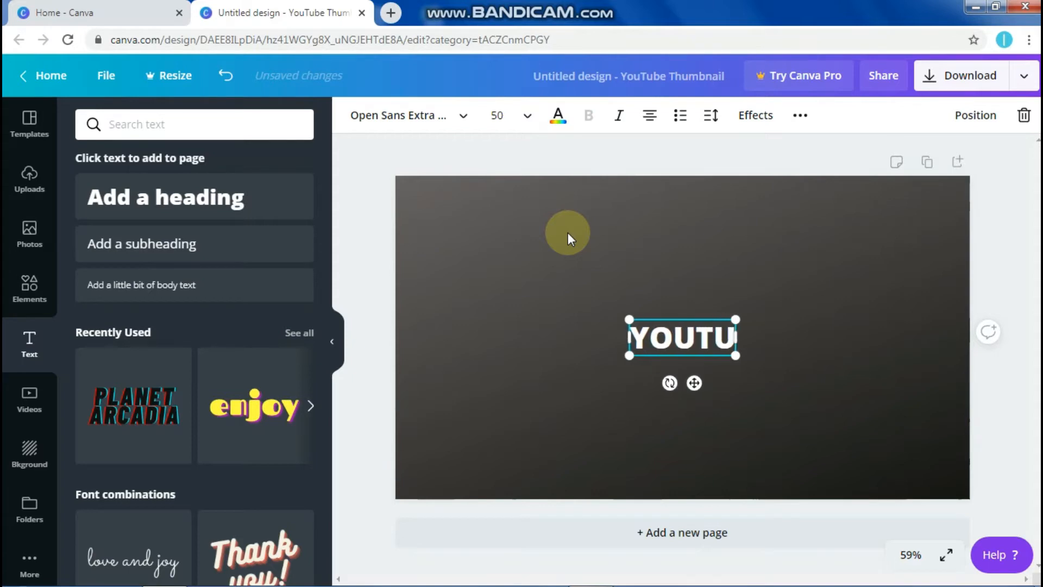
type("BE")
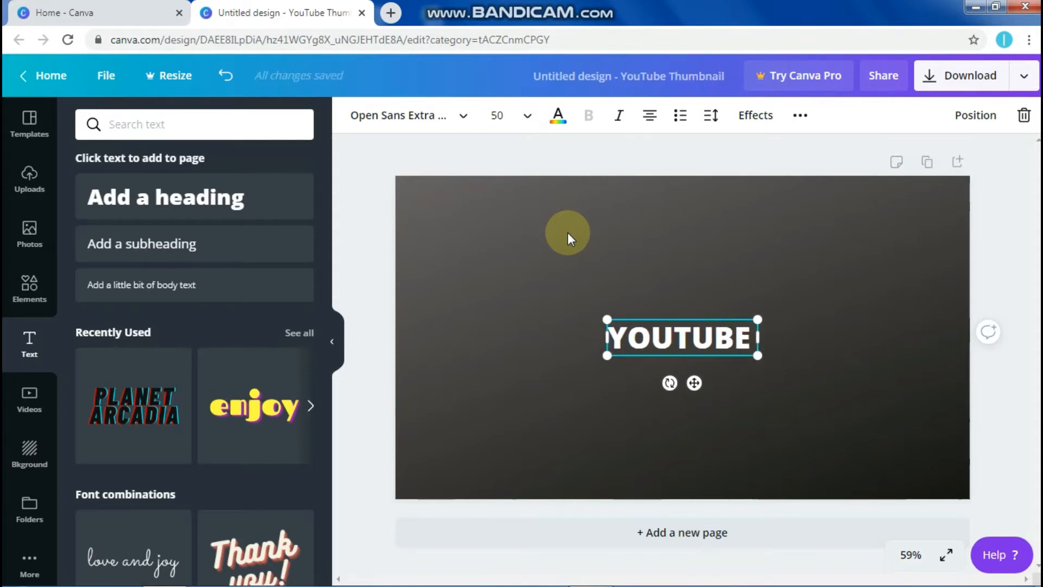
key("BackSpace")
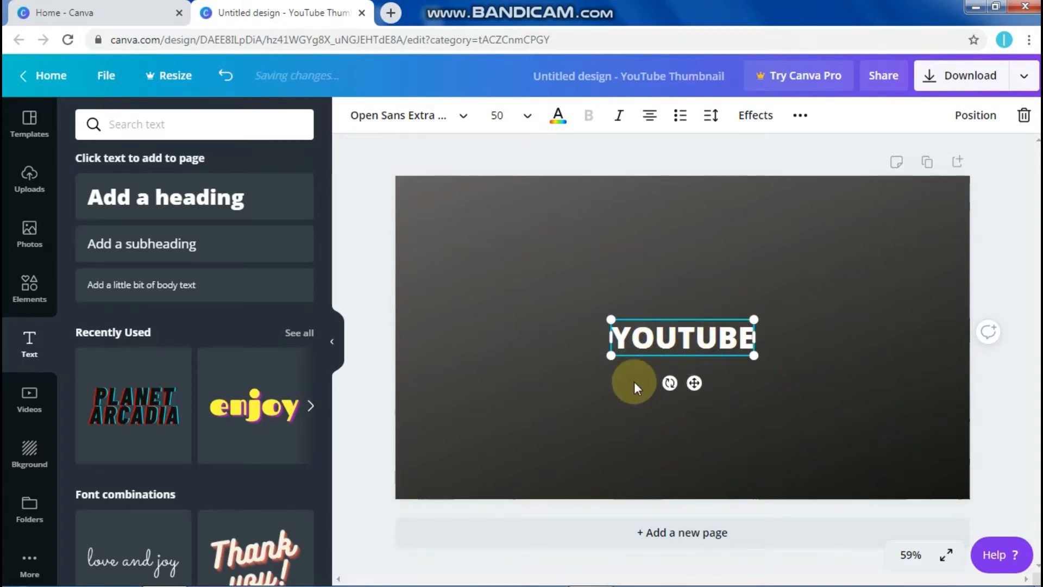
Duplicate the "YOUTUBE" heading just below the original and change the copy's text to "THUMBNAIL"
left_click_drag(654, 337, 620, 423)
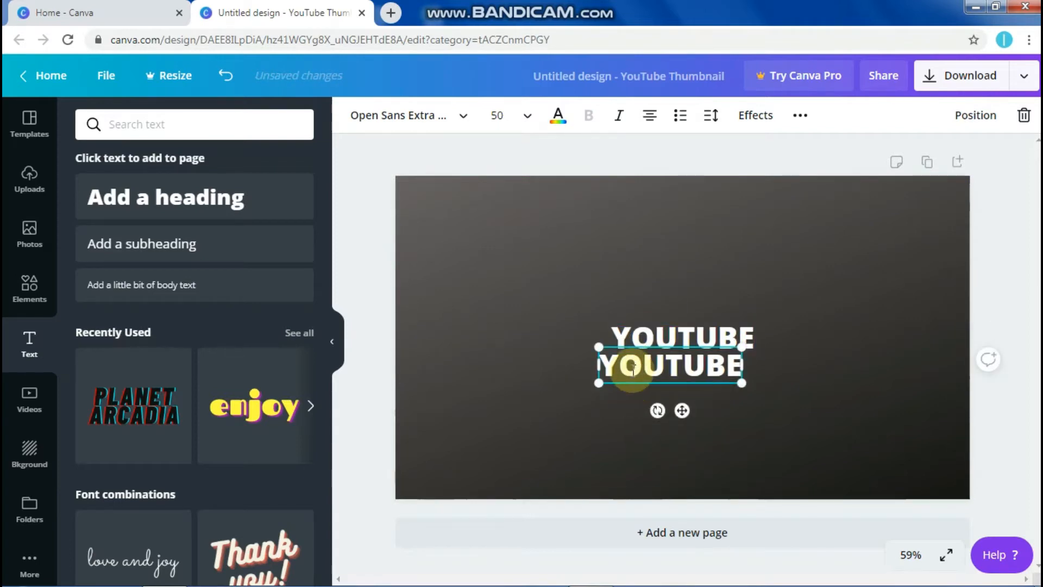
key("BackSpace")
key("BackSpace")
key("Delete")
key("Delete")
key("Delete")
key("Delete")
key("Delete")
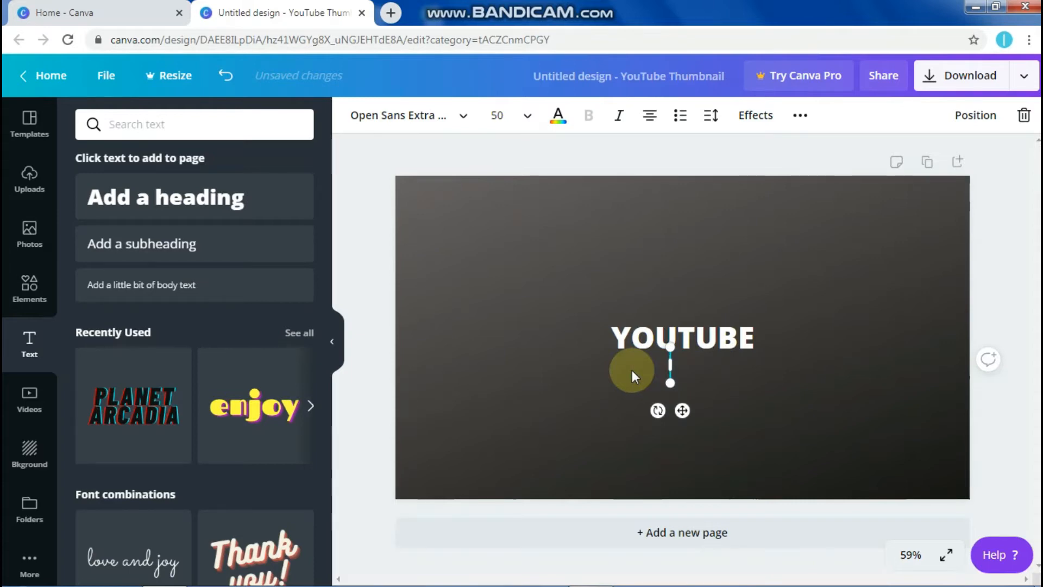
type("THUMB")
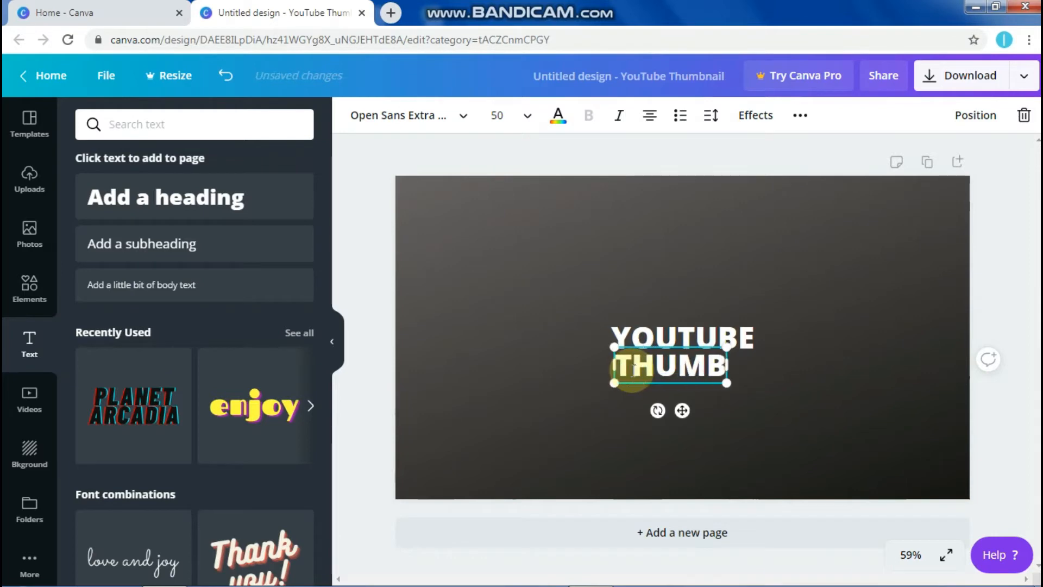
type("NAIL")
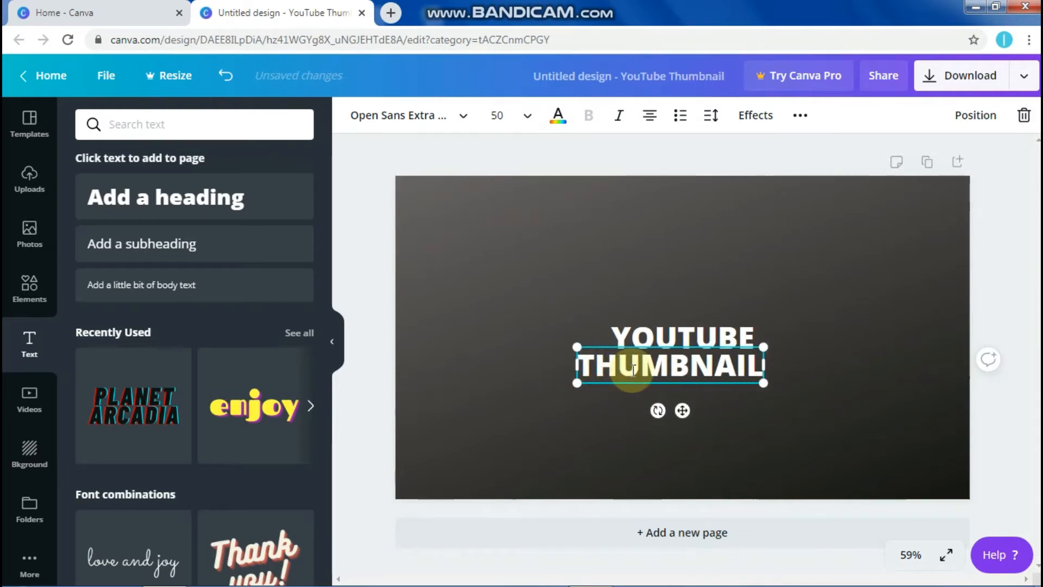
left_click(655, 387)
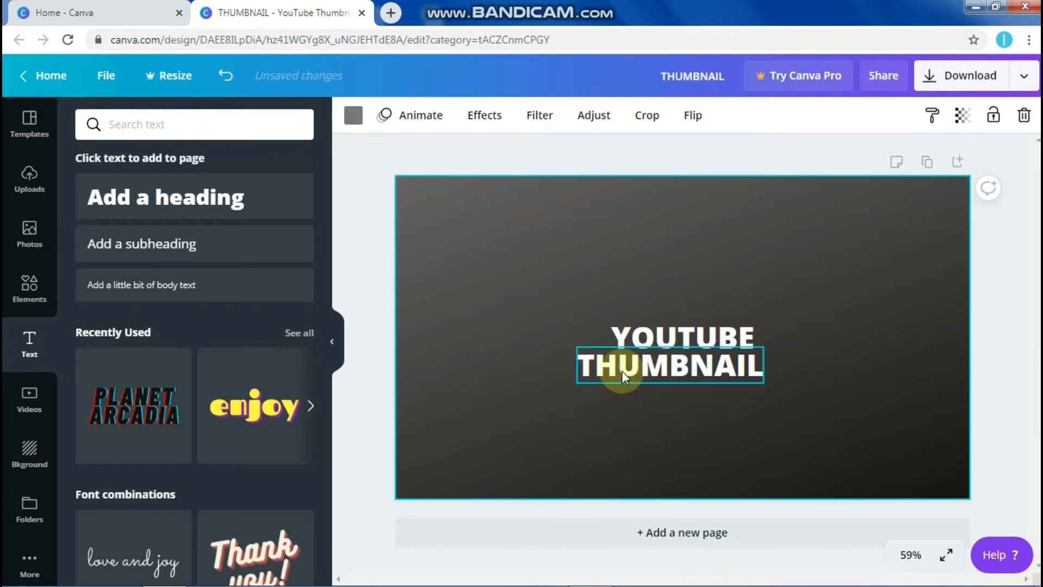
left_click(650, 375)
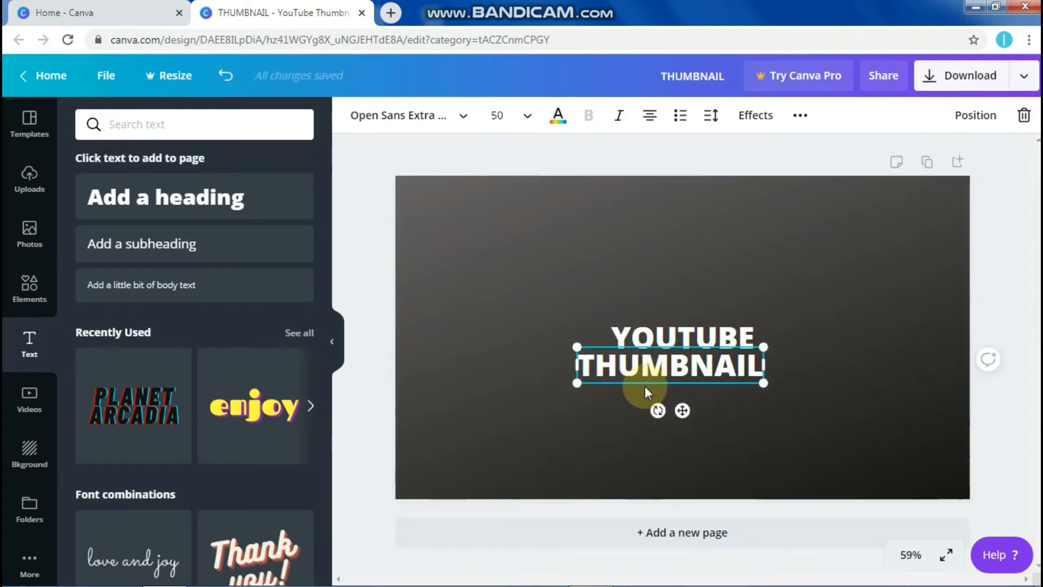
left_click_drag(641, 389, 637, 426)
key("Delete")
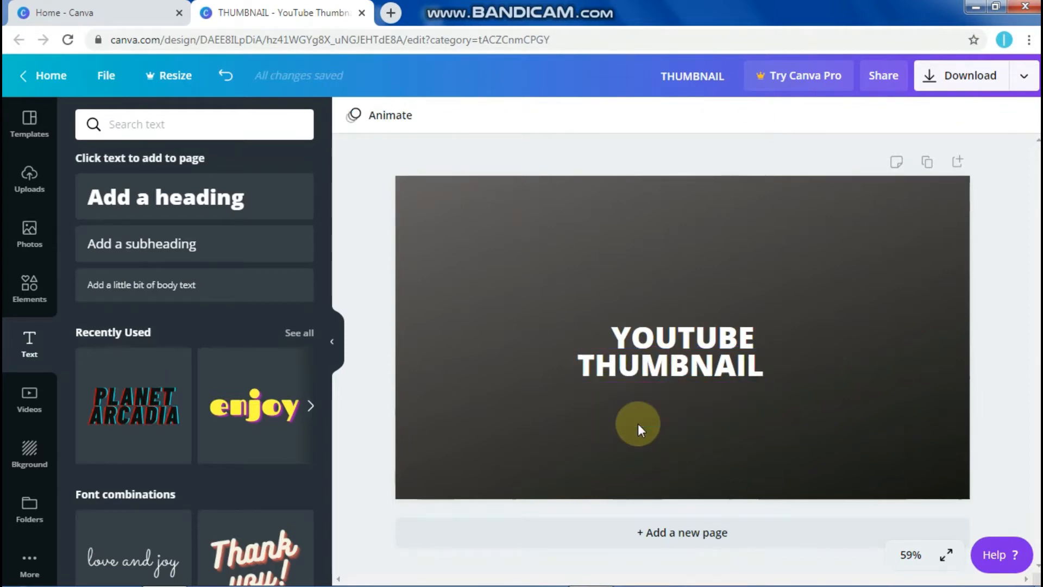
Duplicate the "THUMBNAIL" heading directly beneath it and change the copy's text to "TUTORIAL"
left_click(732, 355)
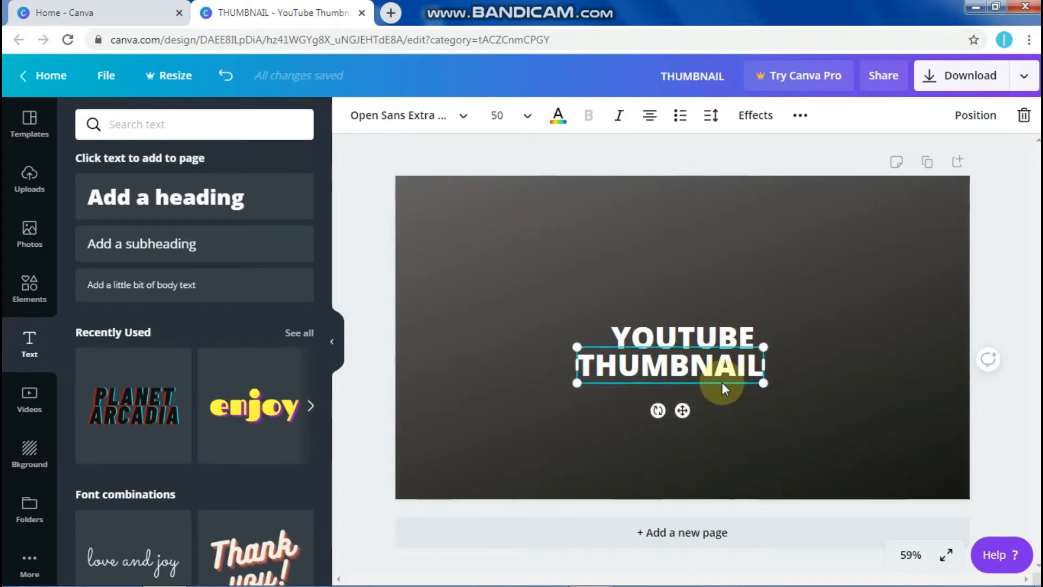
key("ctrl+d")
left_click_drag(722, 420, 727, 422)
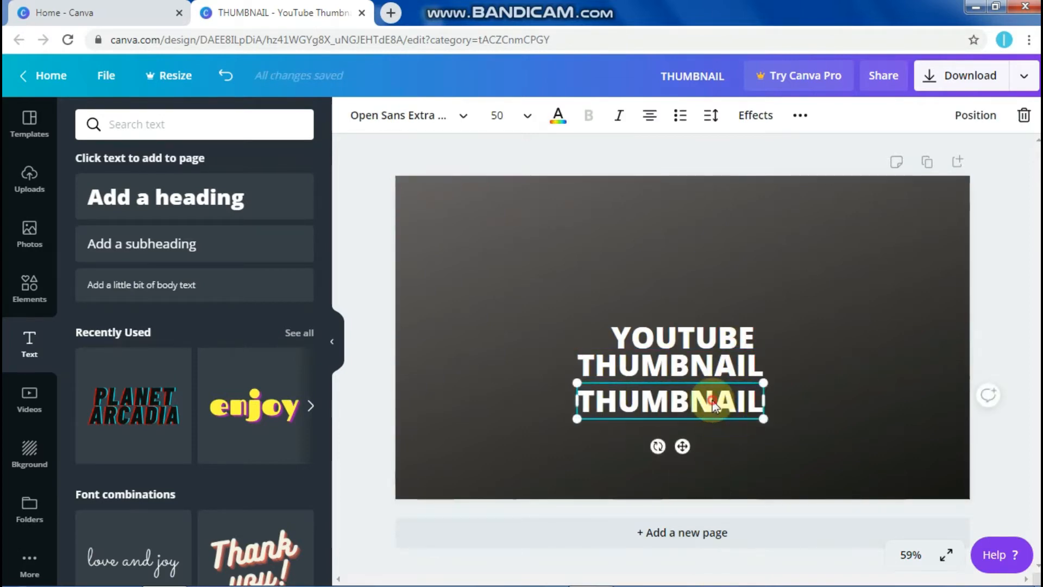
double_click(711, 401)
key("BackSpace")
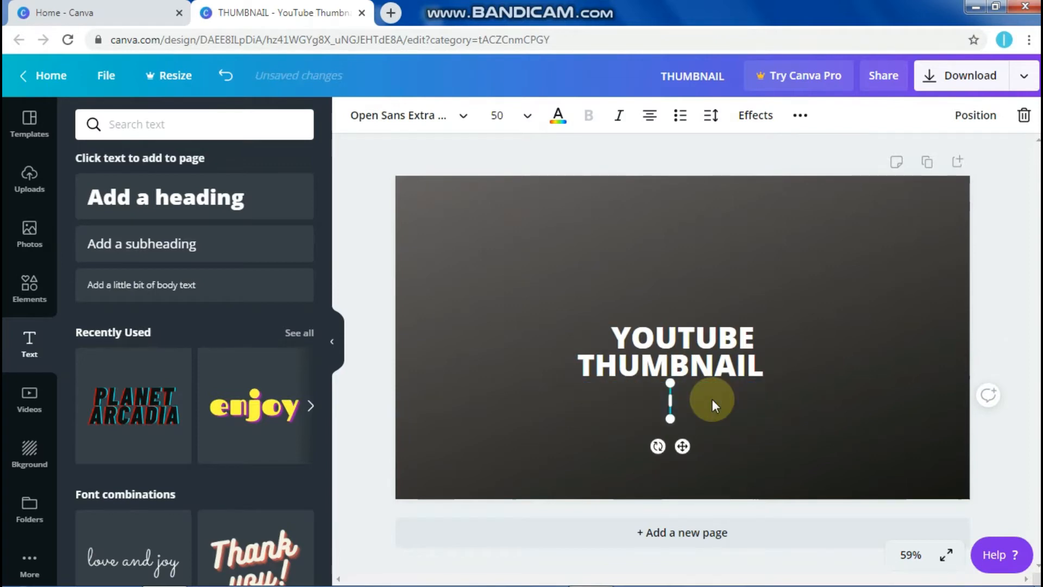
type("TUTORIAL")
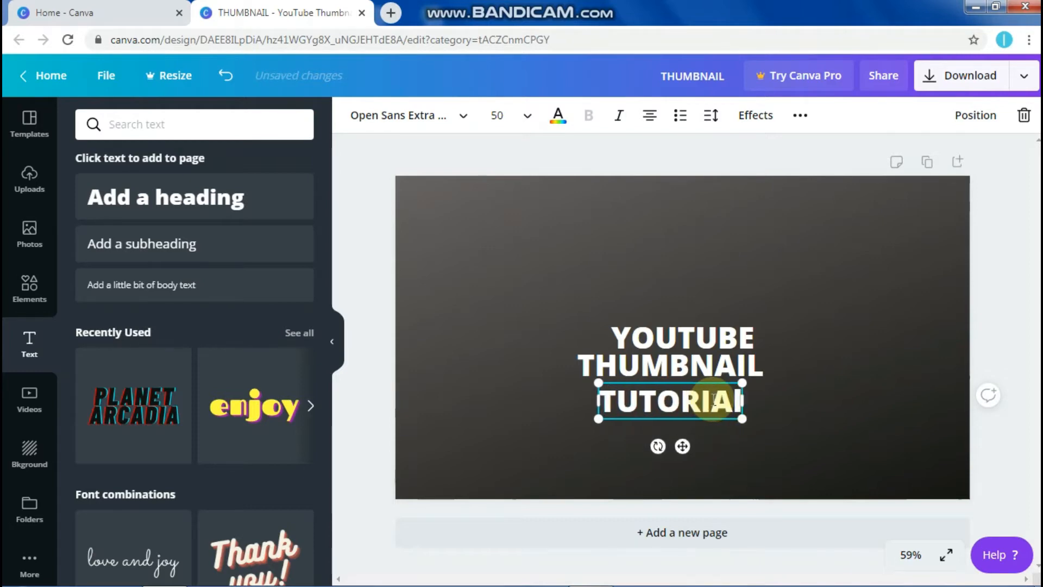
key("BackSpace")
type("L")
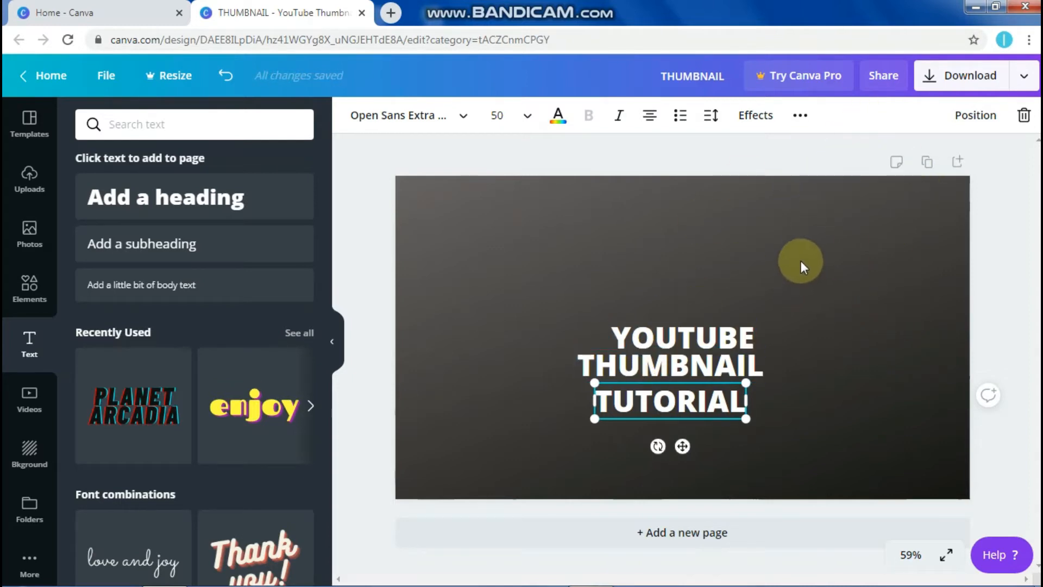
left_click(926, 233)
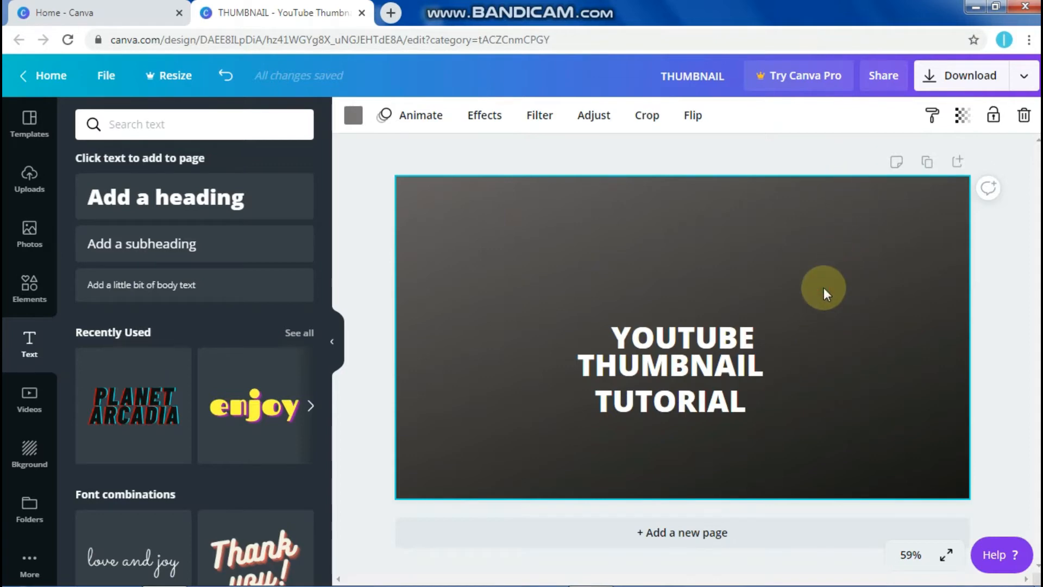
Set the font size of all three headings to 64
left_click_drag(824, 288, 711, 421)
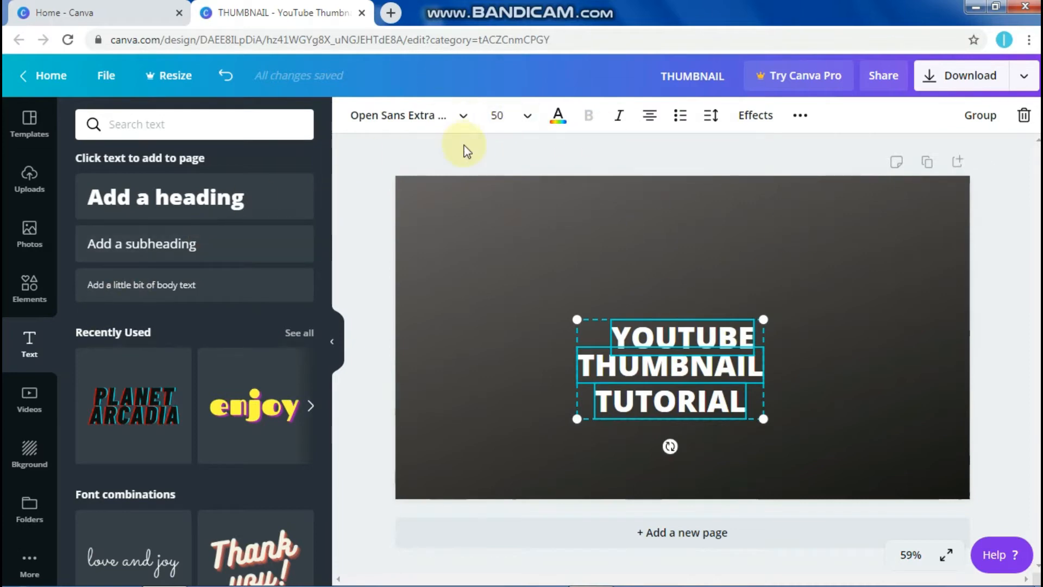
left_click(529, 114)
scroll(543, 326, "down", 4)
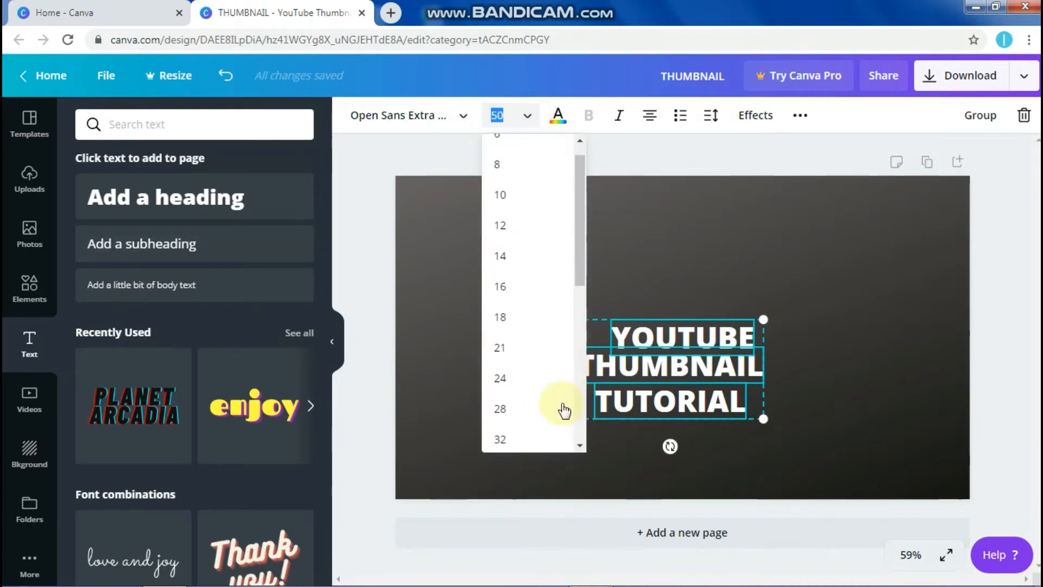
left_click(525, 387)
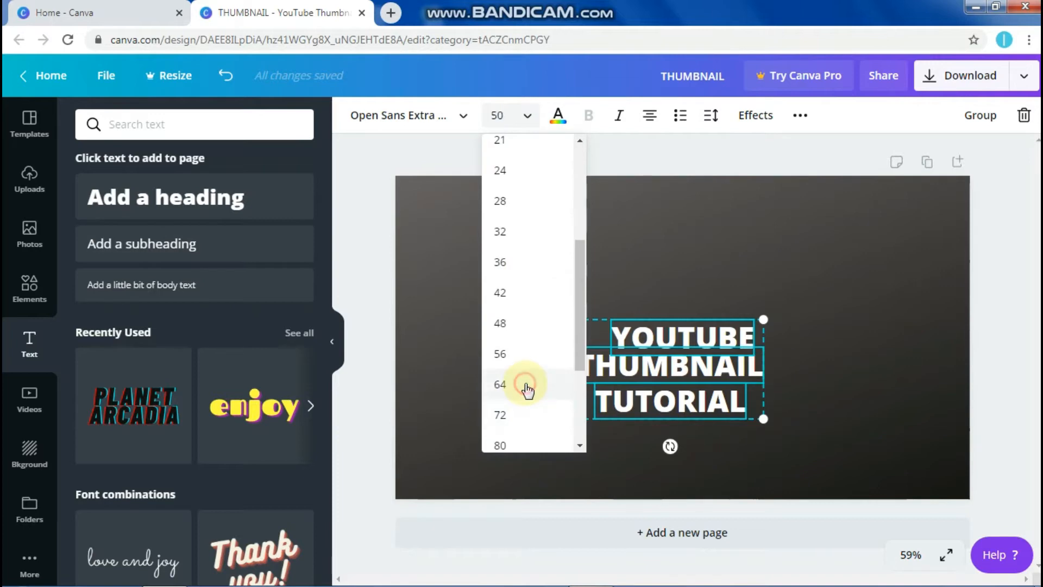
Change the font of all three headings to Montserrat Extra-Bold and make them italic
left_click(448, 131)
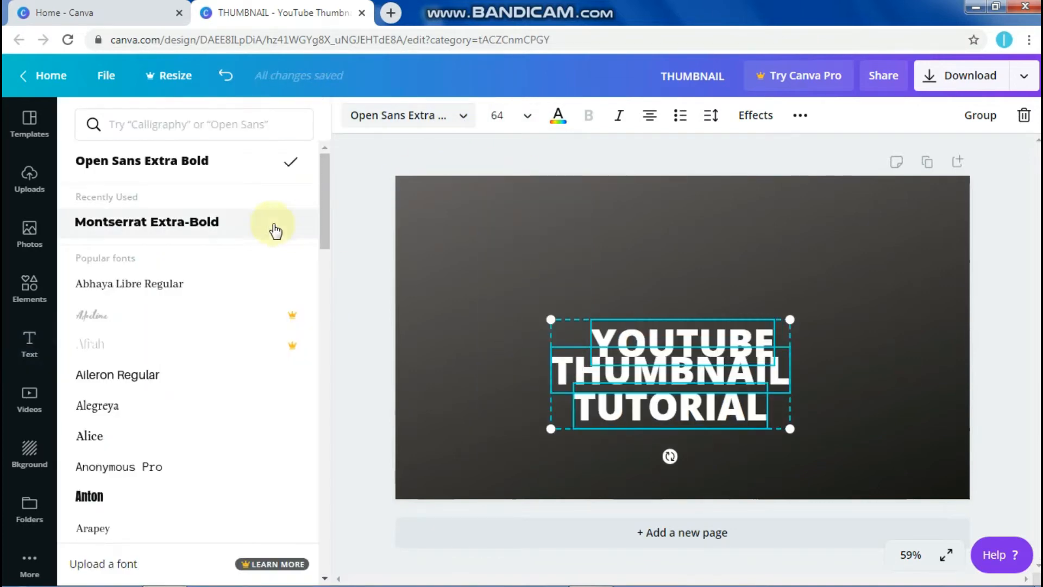
left_click(261, 224)
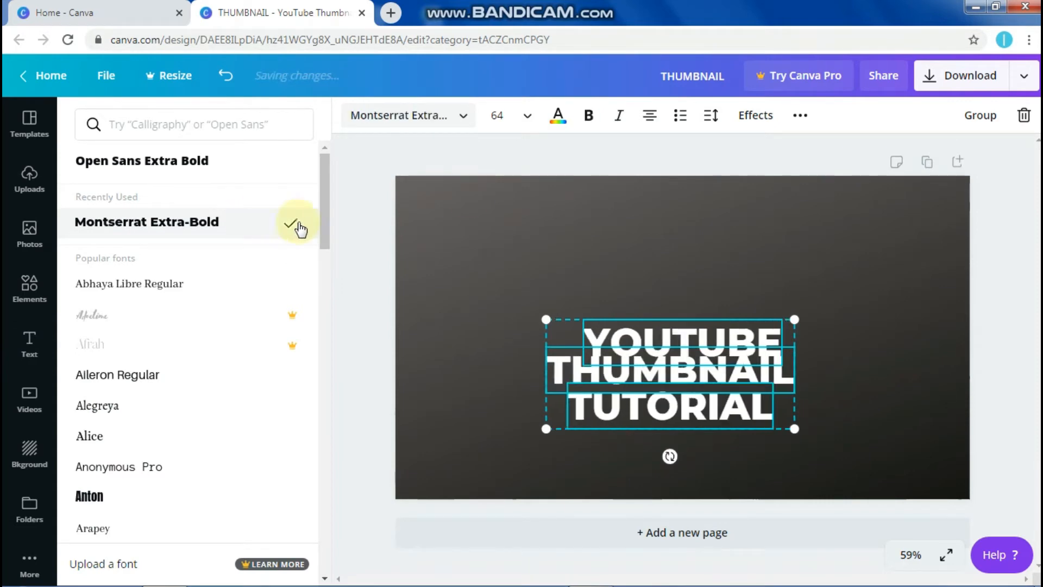
left_click(617, 116)
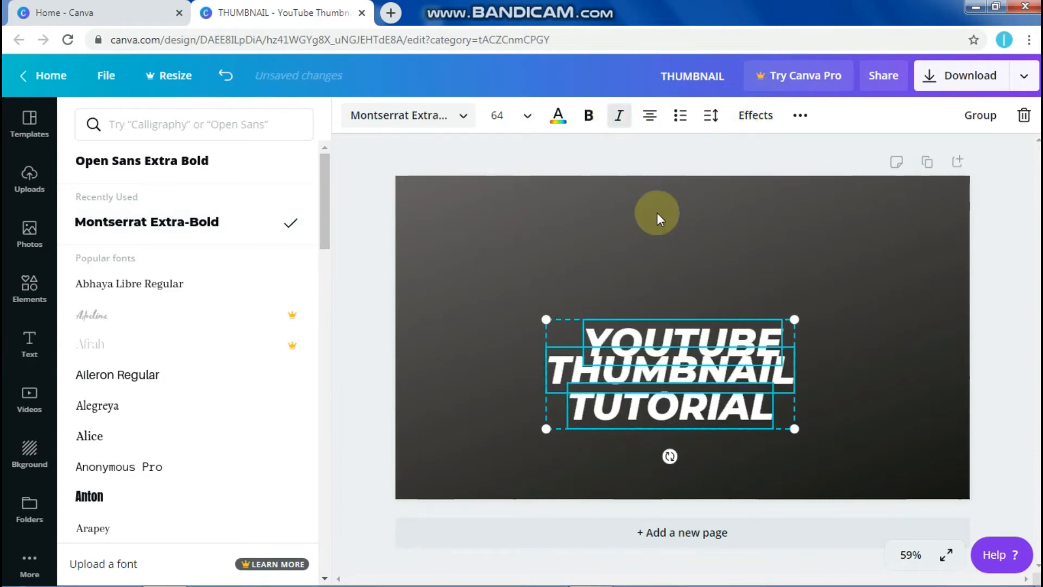
left_click(710, 344)
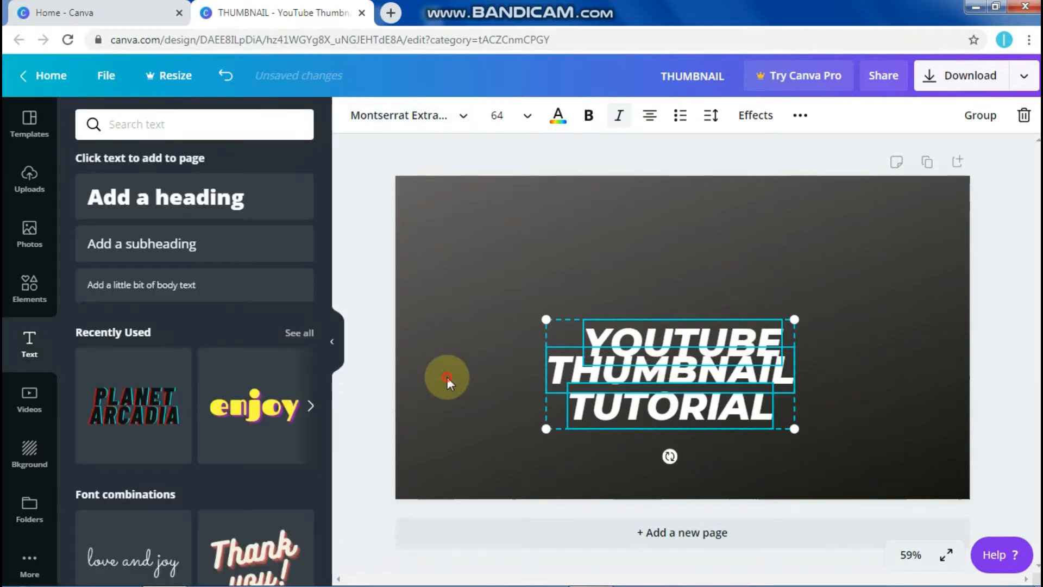
Move the "YOUTUBE" heading to the upper-right area of the canvas and add a square shape to the page
left_click(397, 398)
left_click_drag(745, 341, 865, 269)
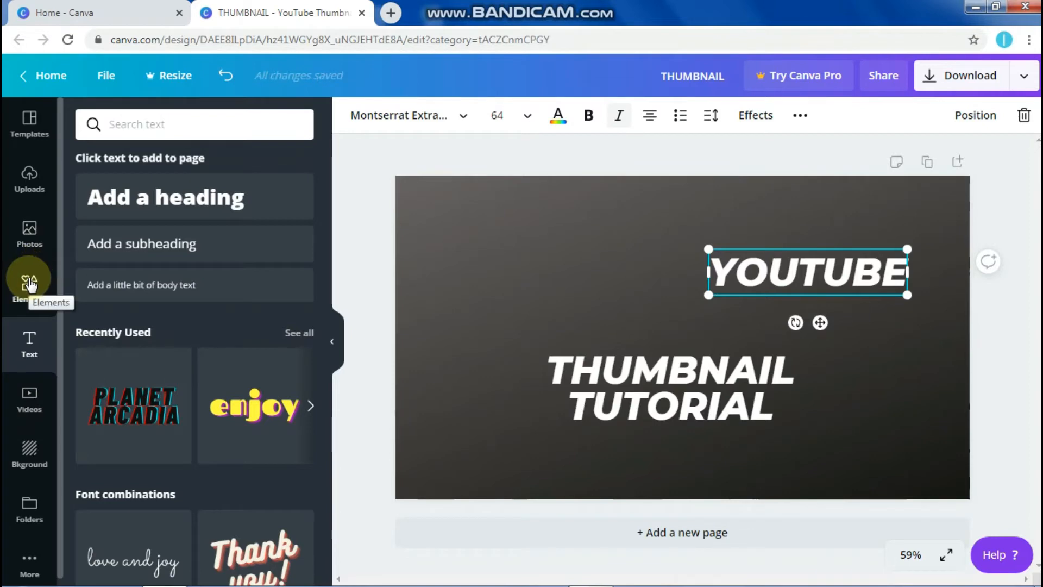
left_click(29, 282)
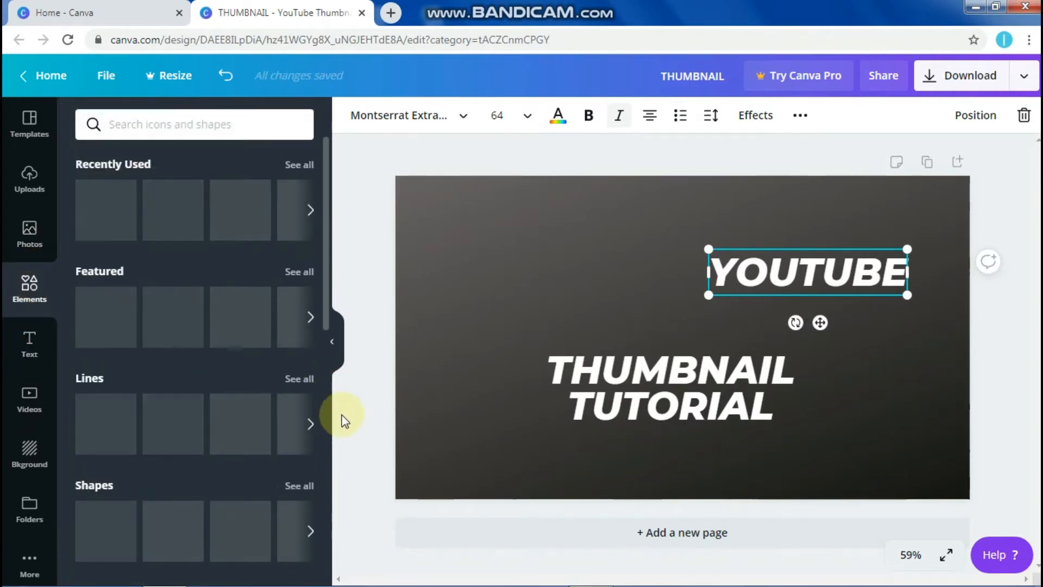
scroll(175, 516, "down", 2)
scroll(175, 516, "down", 2)
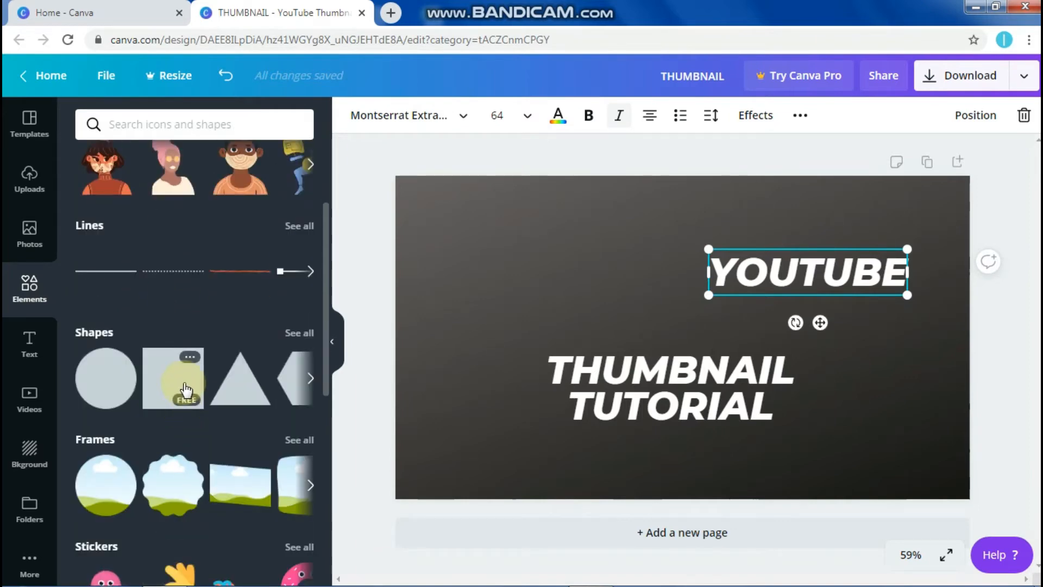
left_click(172, 400)
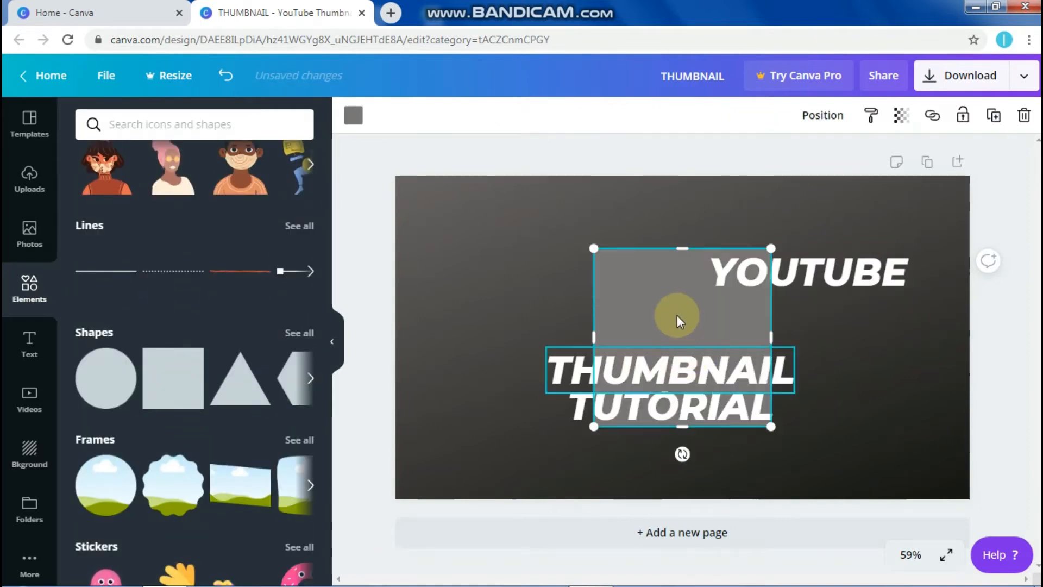
Position and resize the square into a bar that fits behind the "YOUTUBE" heading with a small margin on each side
left_click_drag(677, 319, 808, 333)
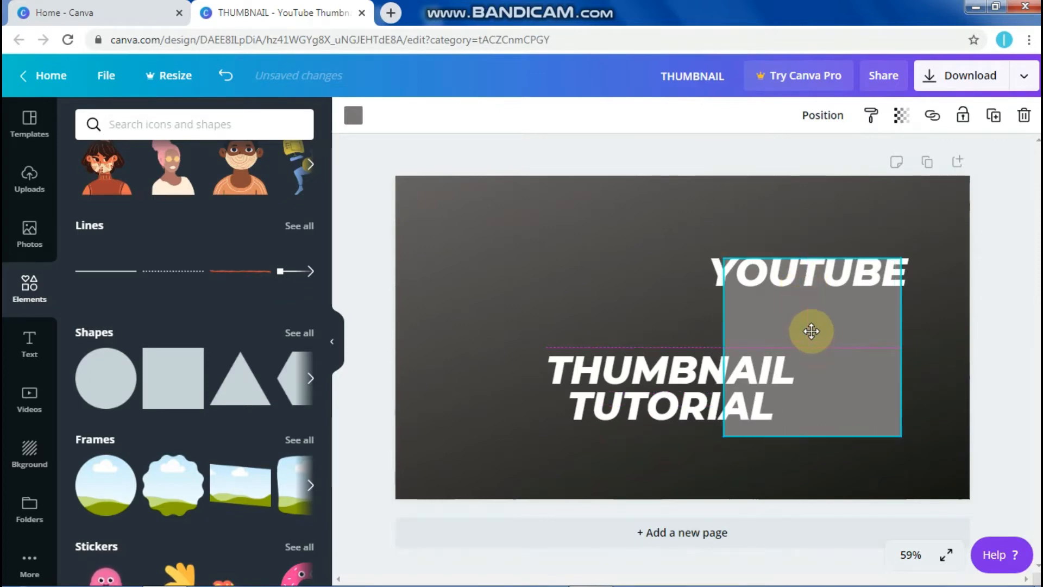
left_click_drag(819, 425, 847, 285)
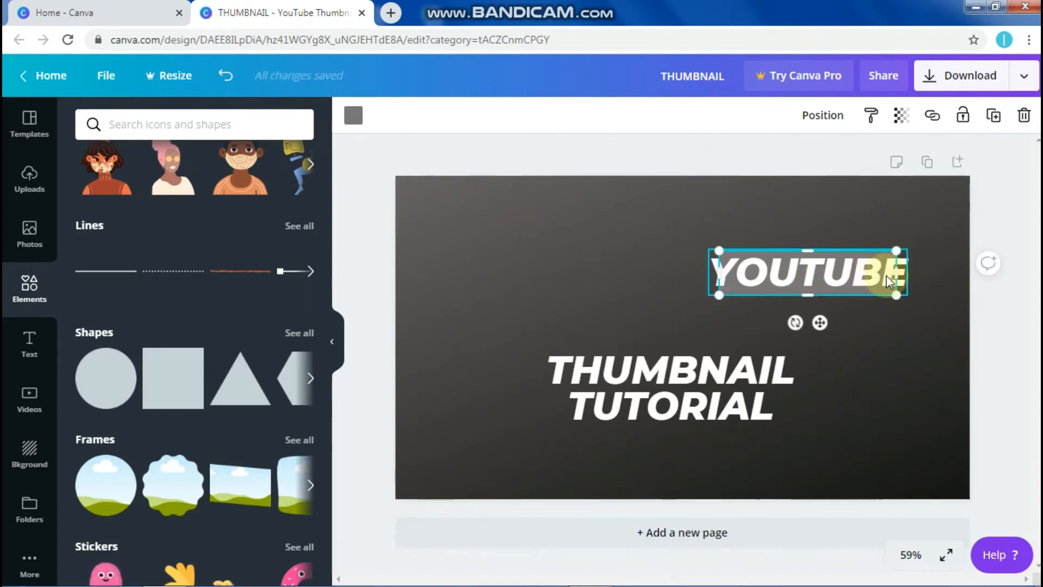
left_click_drag(910, 275, 914, 274)
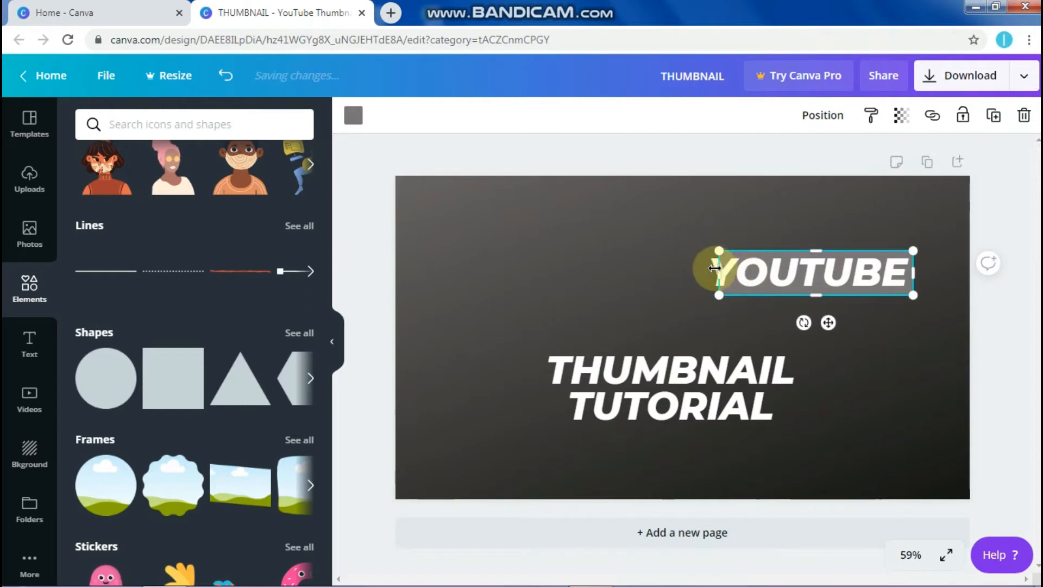
left_click_drag(712, 271, 701, 277)
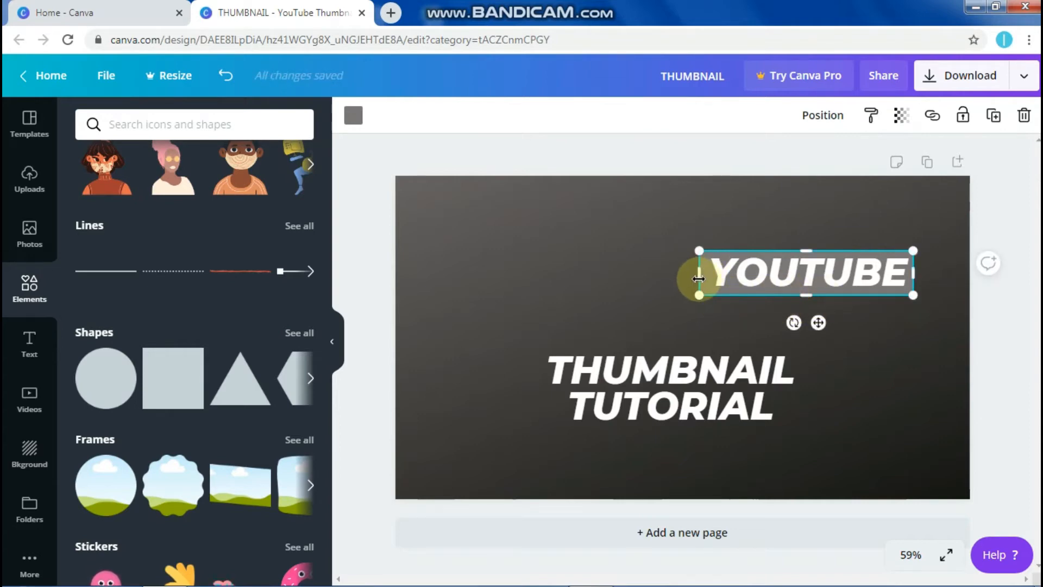
left_click_drag(699, 277, 703, 277)
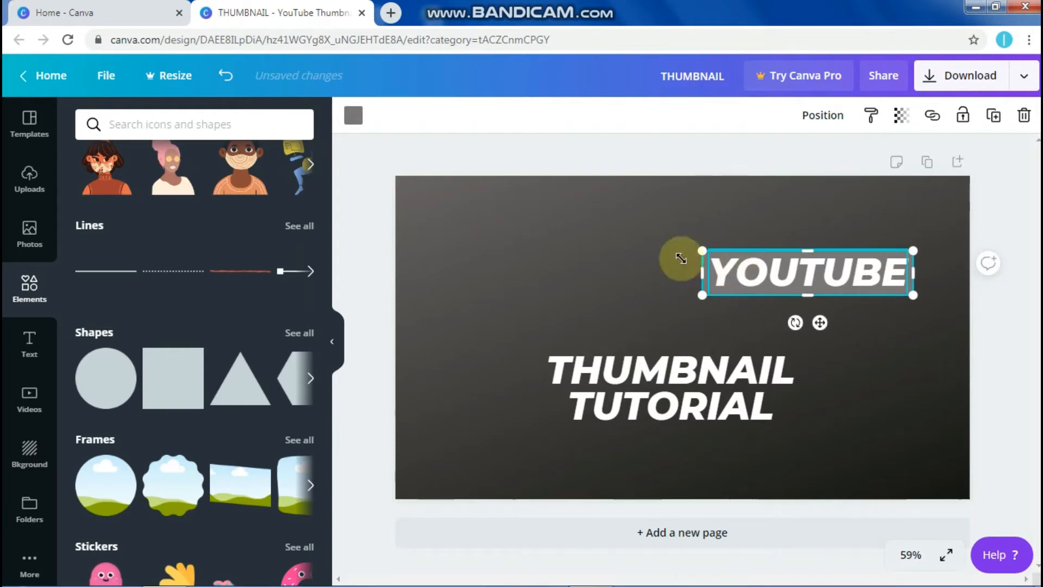
Change the colour of the bar behind "YOUTUBE" to black (#000000)
left_click(354, 118)
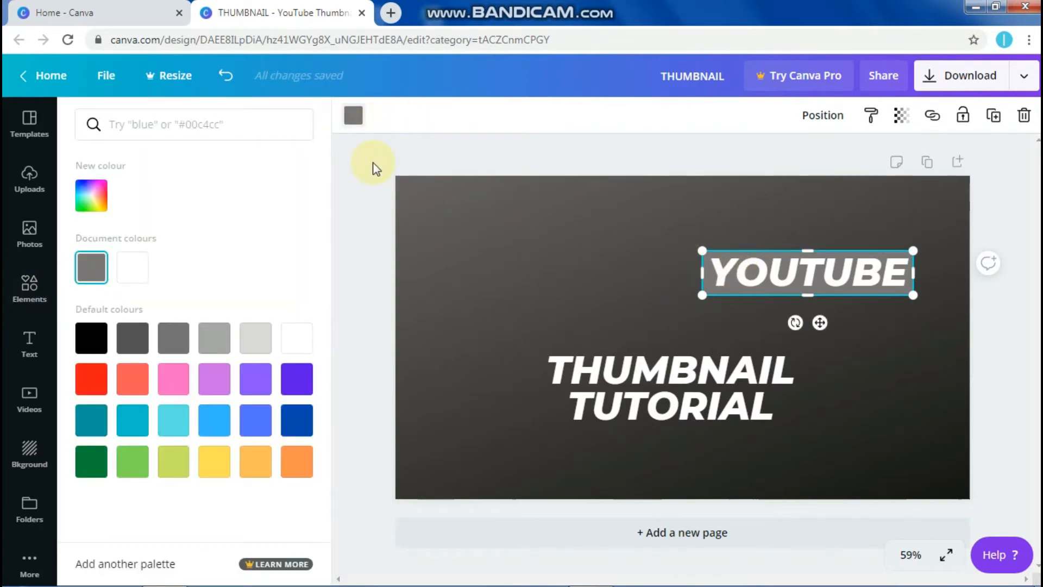
left_click(131, 341)
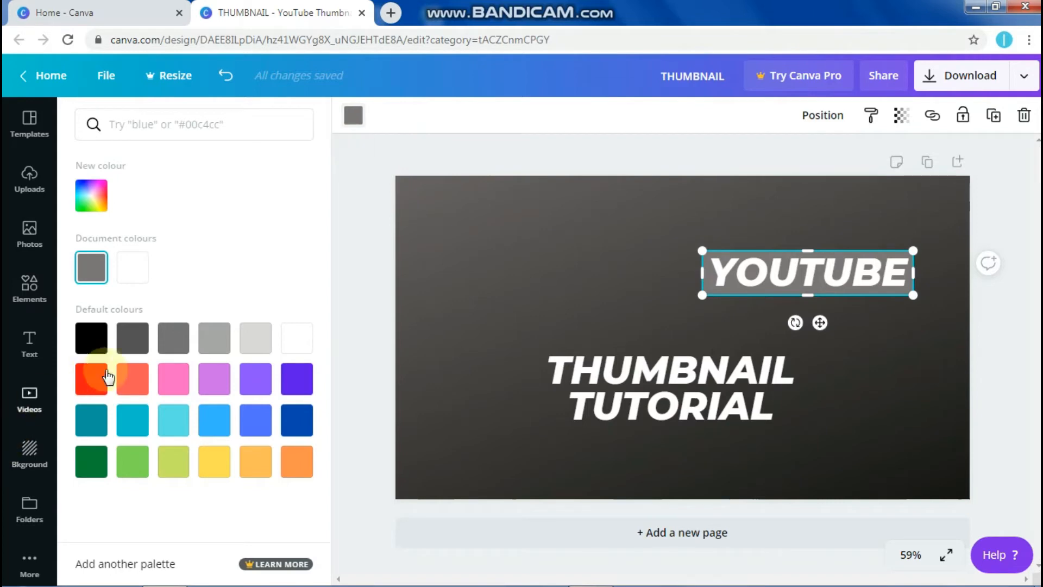
left_click(103, 341)
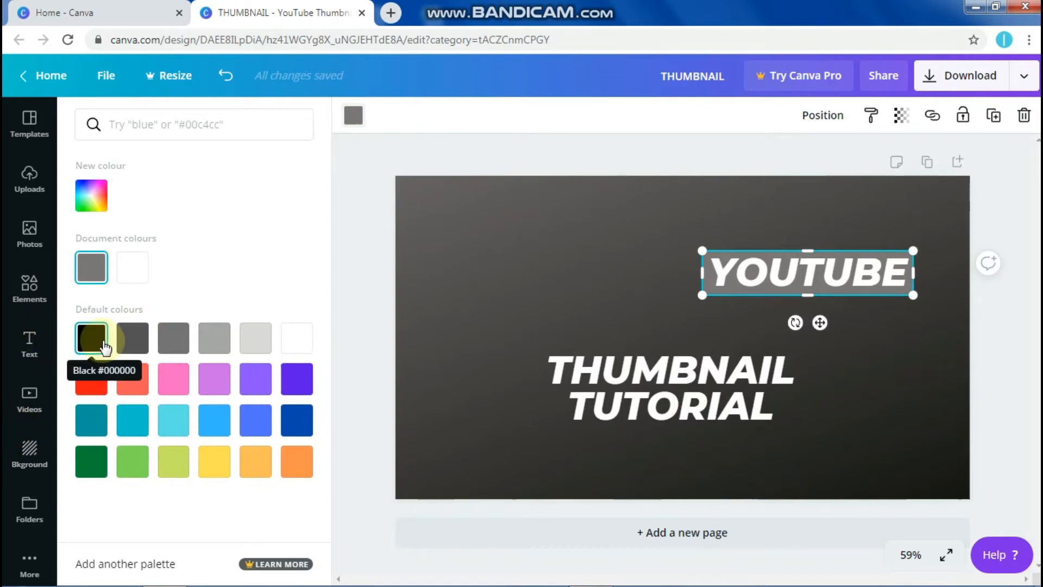
left_click(104, 342)
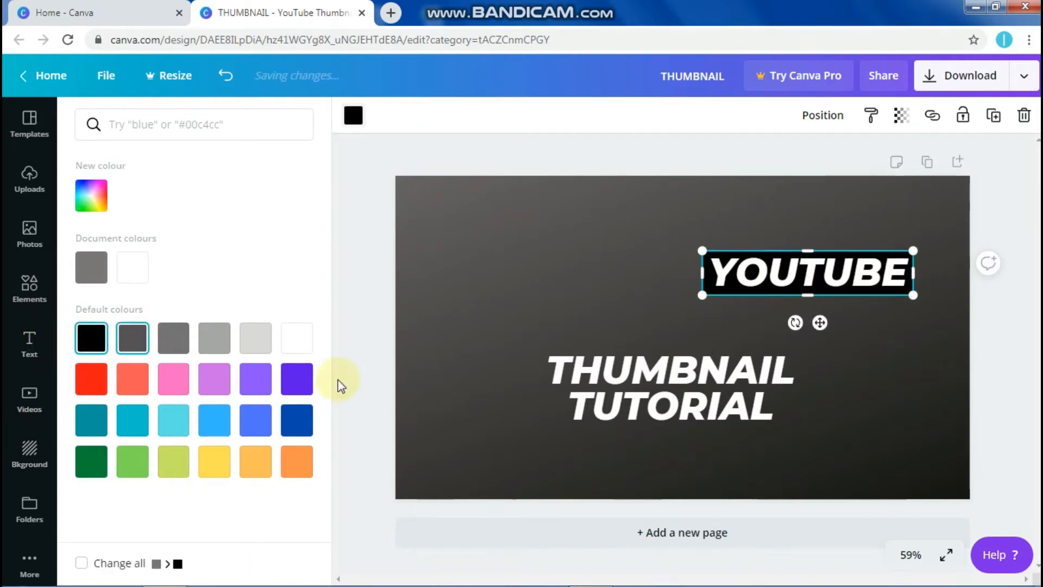
Move the "THUMBNAIL" heading beneath the "YOUTUBE" bar and place a new square behind it, aligned with its upper edge
left_click_drag(675, 367, 814, 338)
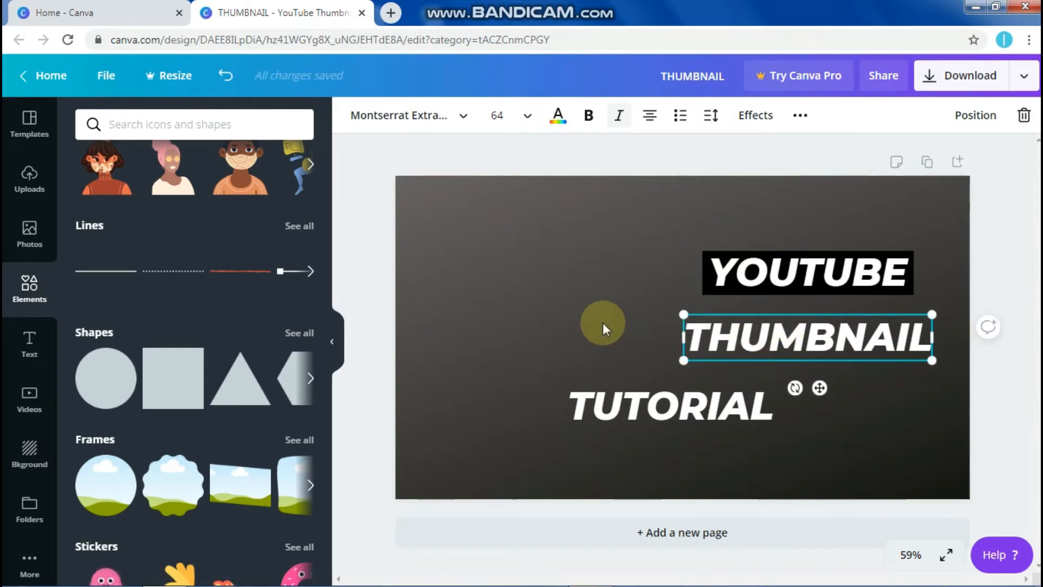
left_click(178, 398)
left_click_drag(728, 384, 767, 415)
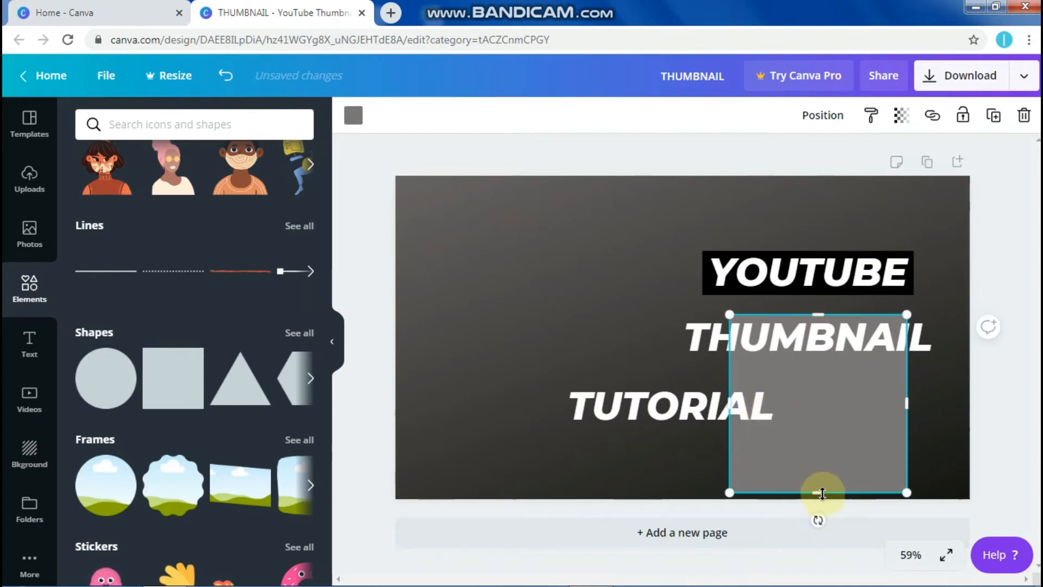
Resize the new square into a bar fitting the "THUMBNAIL" heading and colour it yellow
left_click_drag(818, 488, 820, 360)
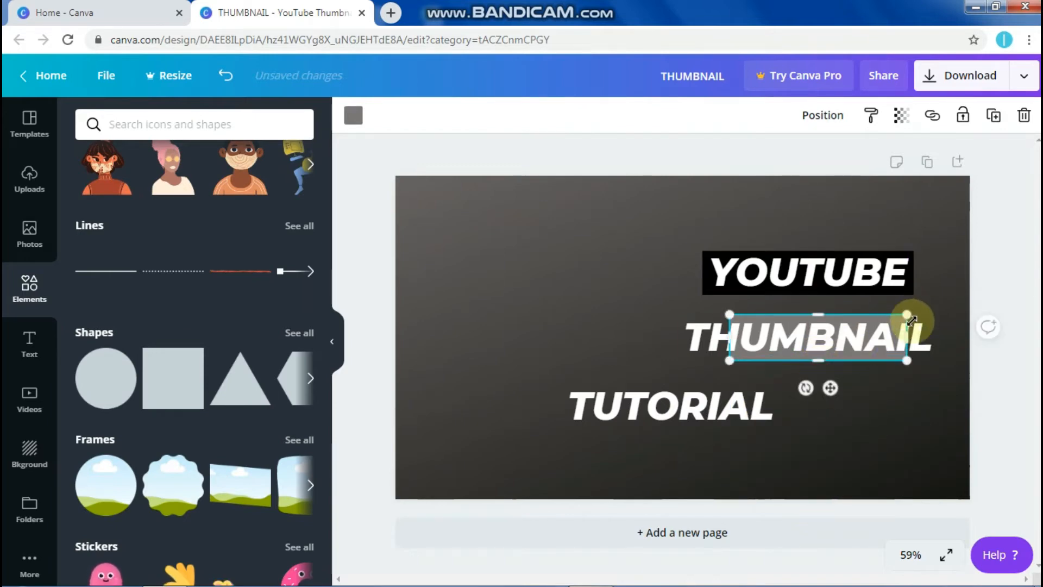
mouse_move(905, 336)
left_mouse_down()
mouse_move(932, 338)
mouse_move(901, 348)
left_mouse_up()
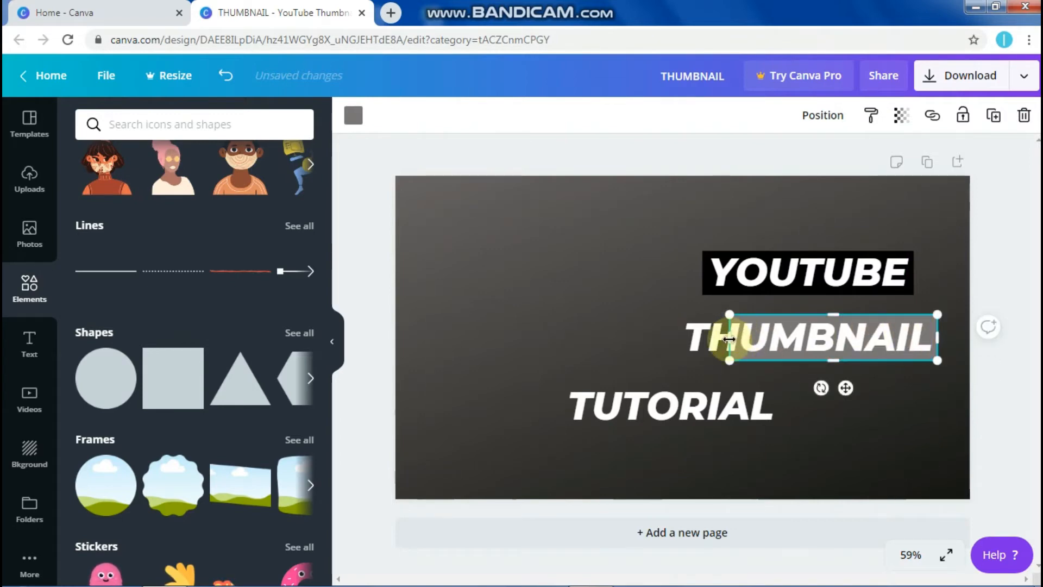
left_click_drag(729, 339, 676, 350)
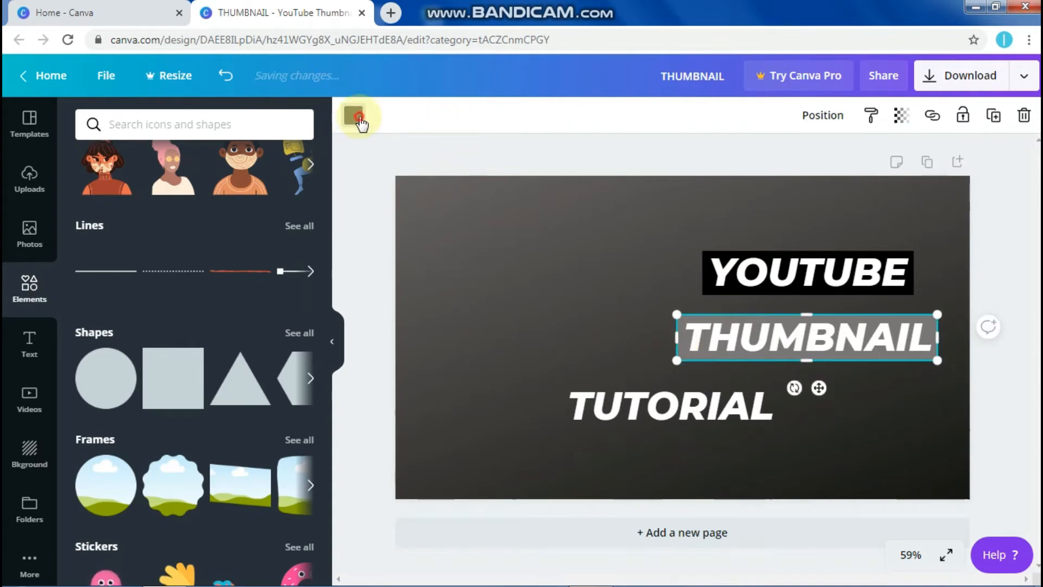
left_click(353, 116)
left_click(215, 462)
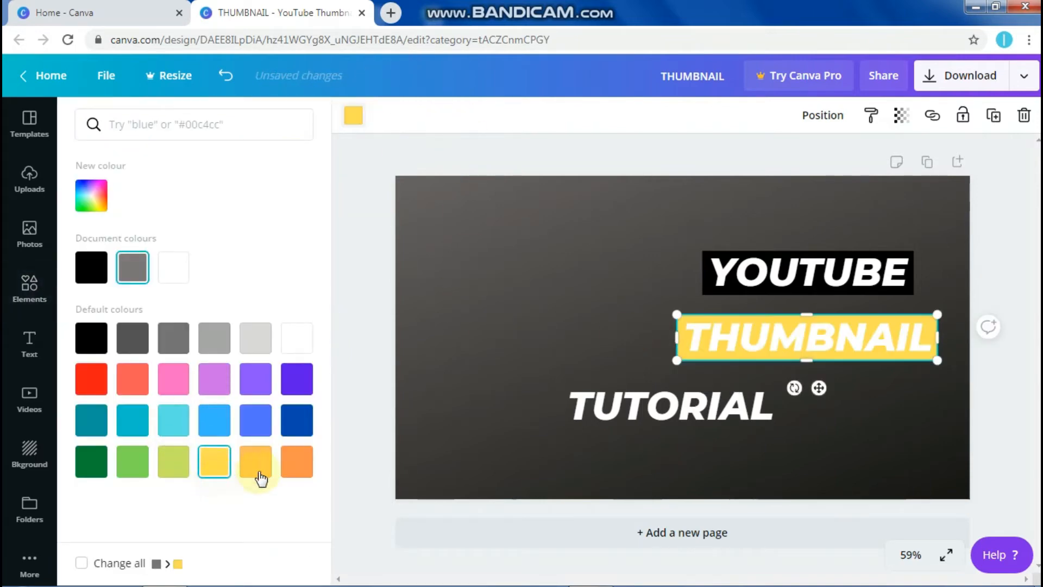
Move the "TUTORIAL" heading beneath the "THUMBNAIL" bar and fit a new square behind it as a bar
left_click_drag(760, 399, 799, 399)
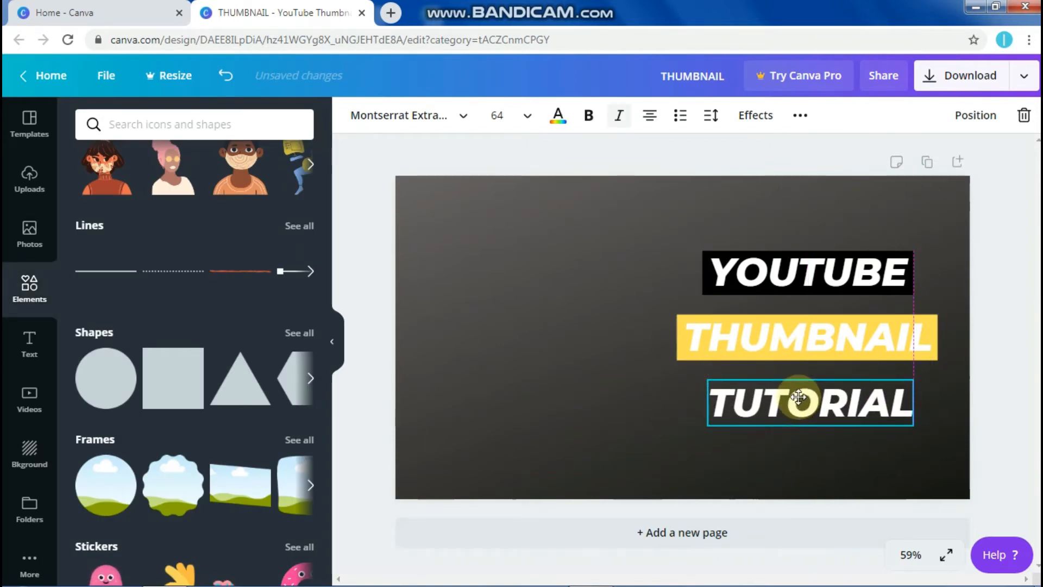
left_click(165, 365)
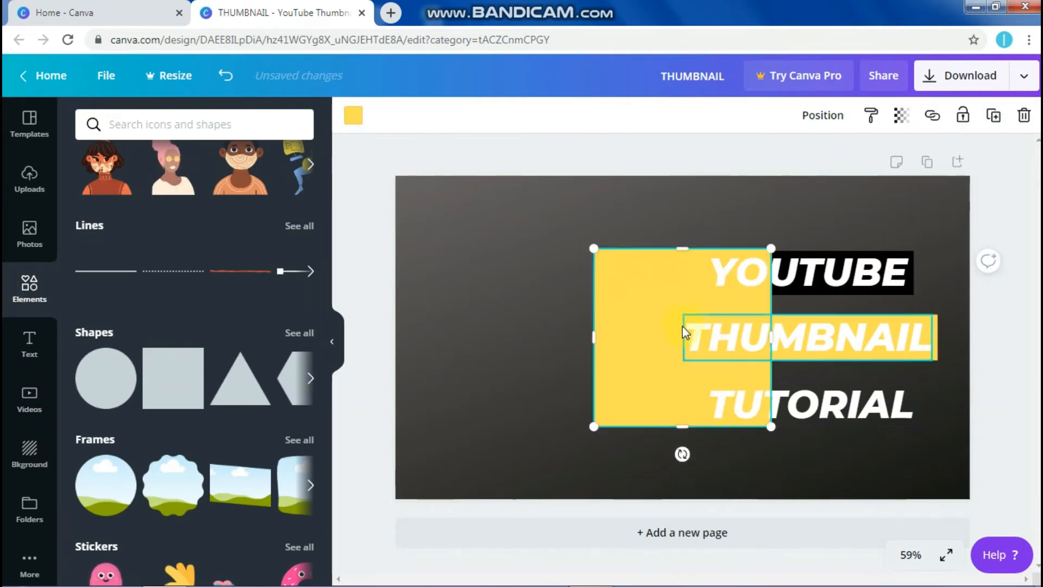
left_click_drag(654, 341, 829, 424)
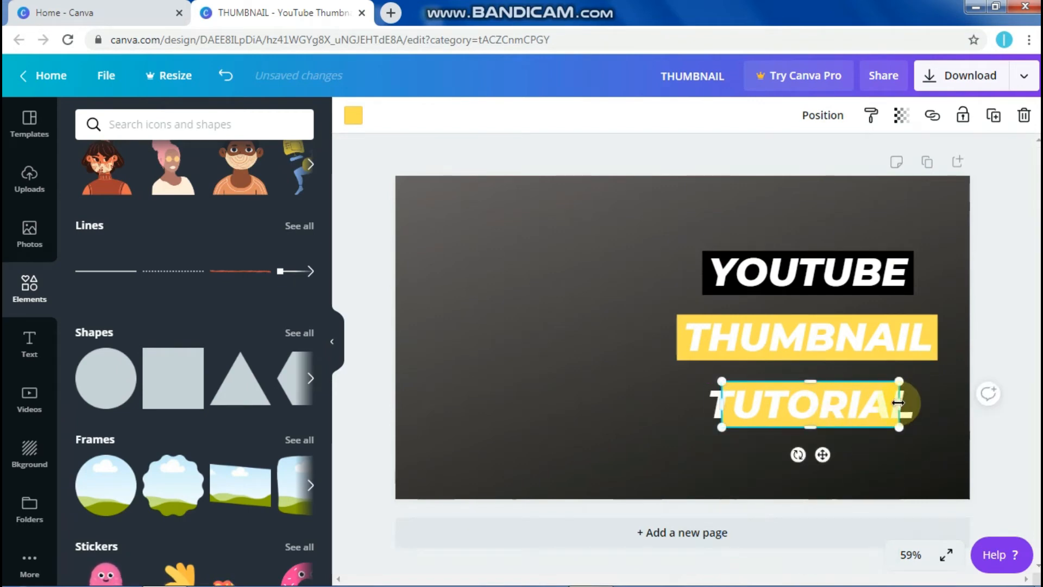
left_click_drag(899, 403, 923, 400)
left_click_drag(711, 412, 703, 407)
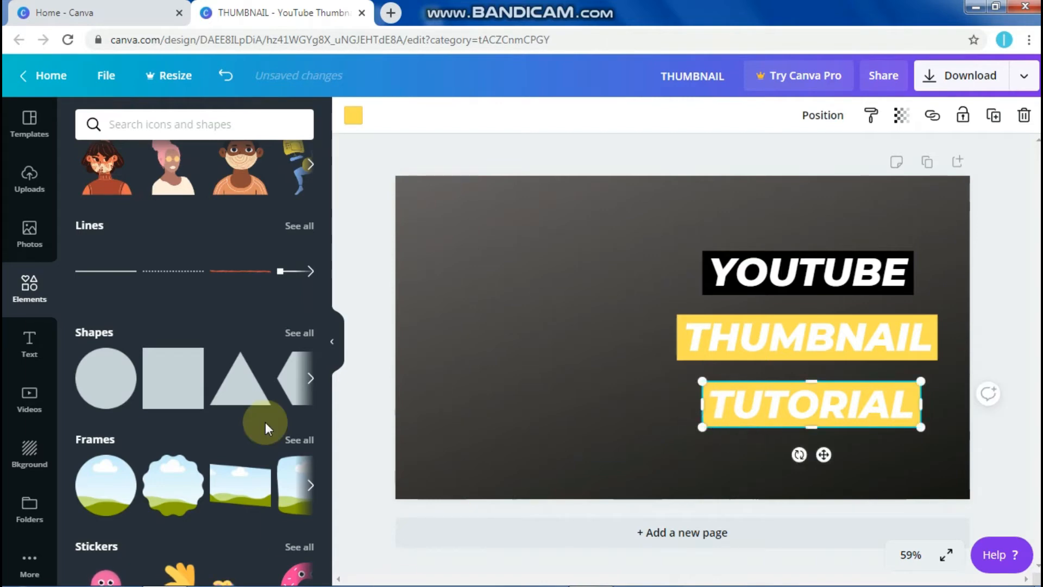
Change the colour of the bar behind "TUTORIAL" to turquoise blue
left_click(354, 116)
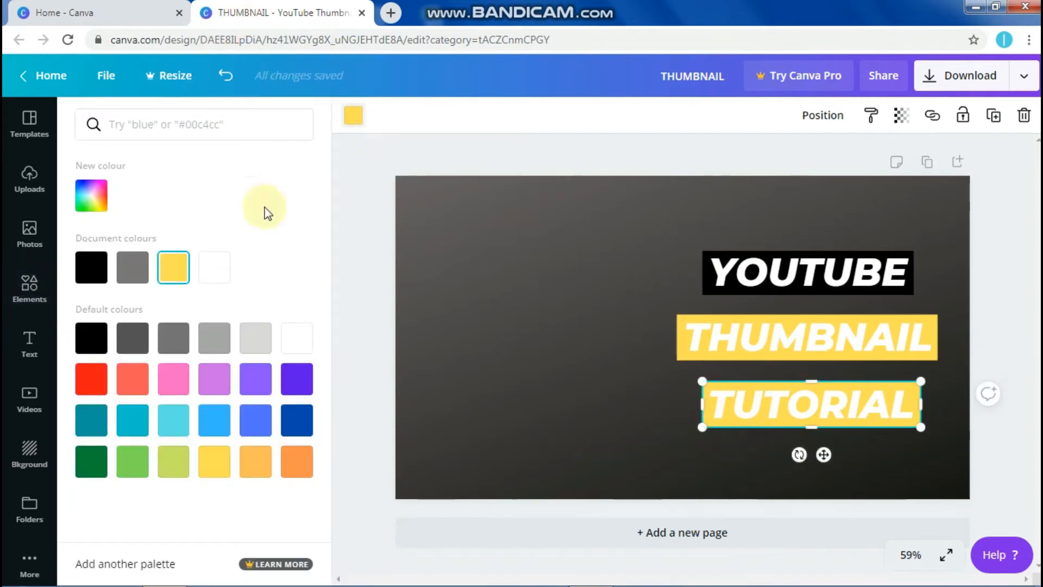
left_click(134, 419)
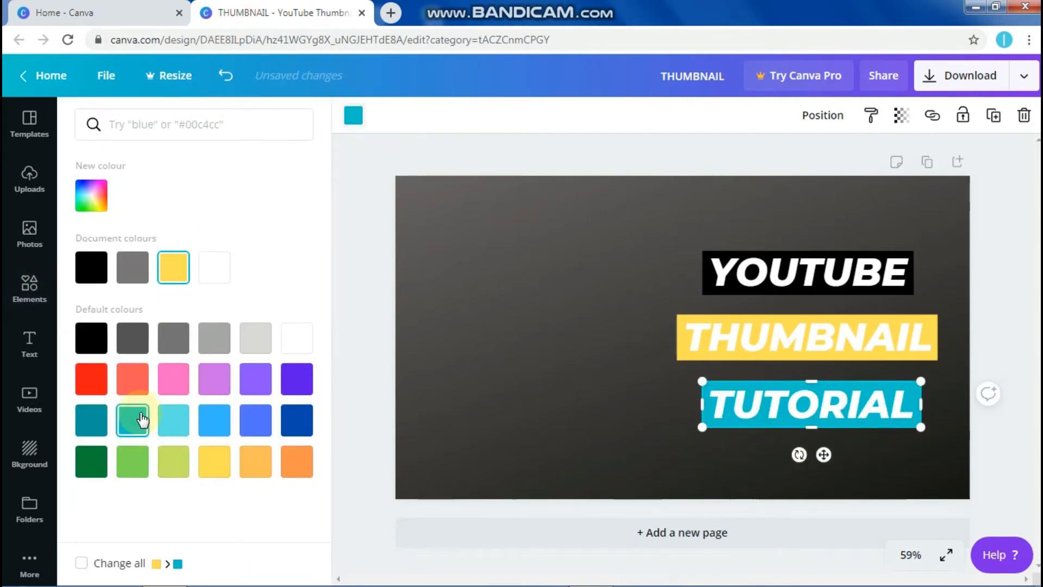
left_click(636, 300)
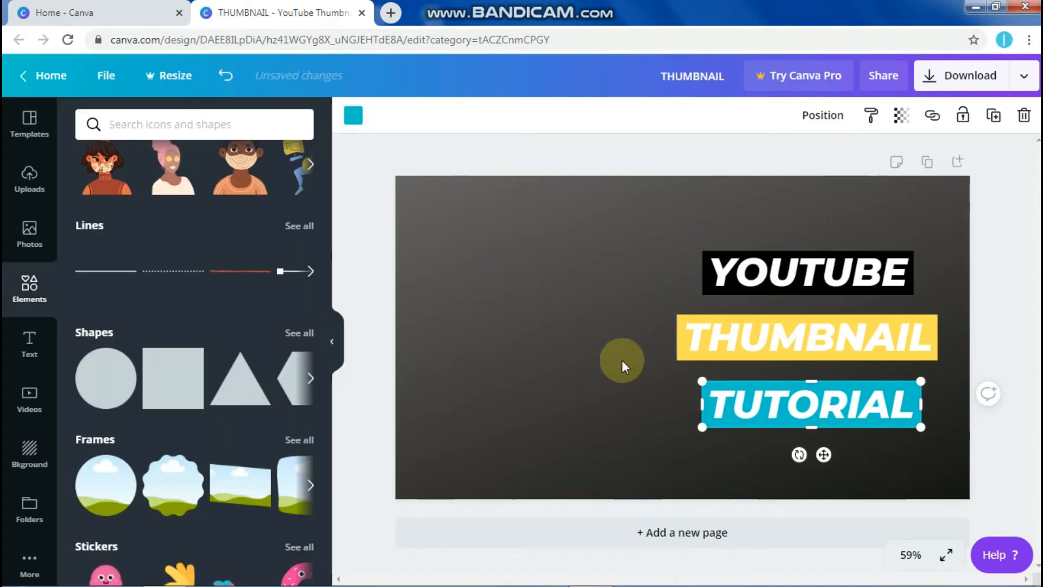
Move the "TUTORIAL" heading off its turquoise bar and back onto it
left_click(800, 413)
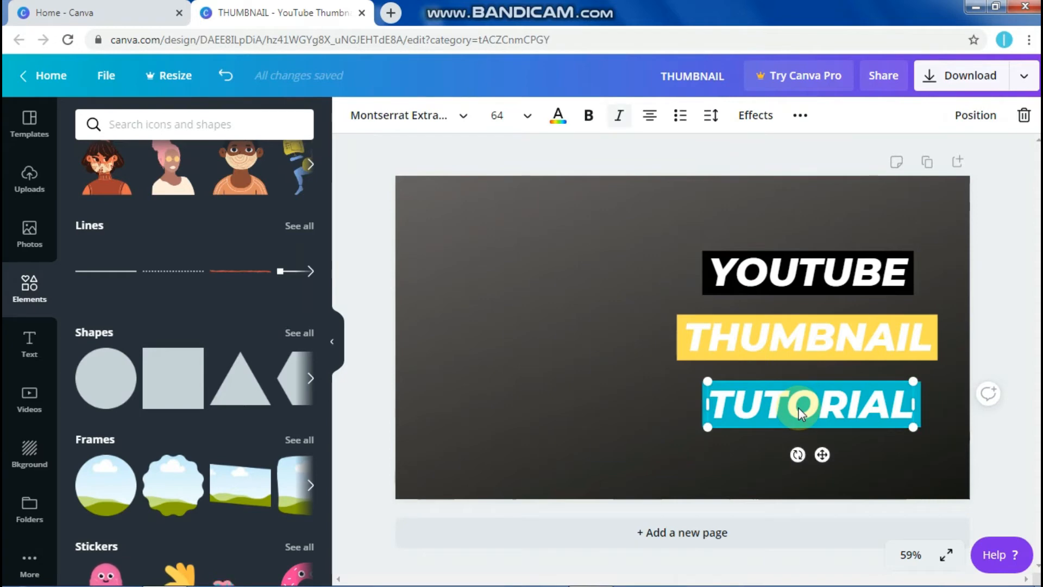
left_click_drag(799, 413, 590, 417)
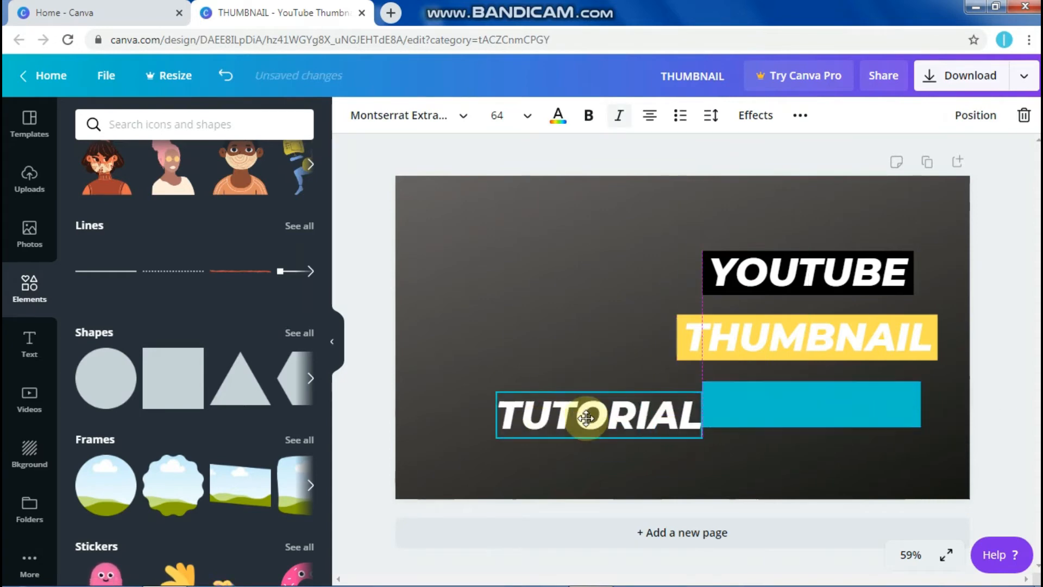
left_click_drag(652, 405, 797, 406)
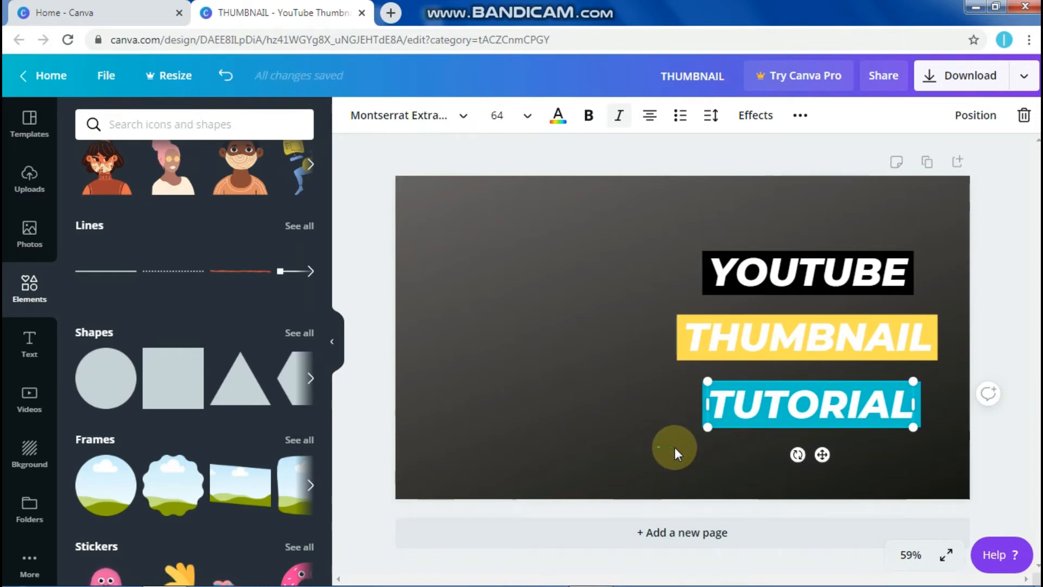
Group the "TUTORIAL" heading with its turquoise bar and nudge the group slightly down
left_click_drag(675, 447, 800, 405)
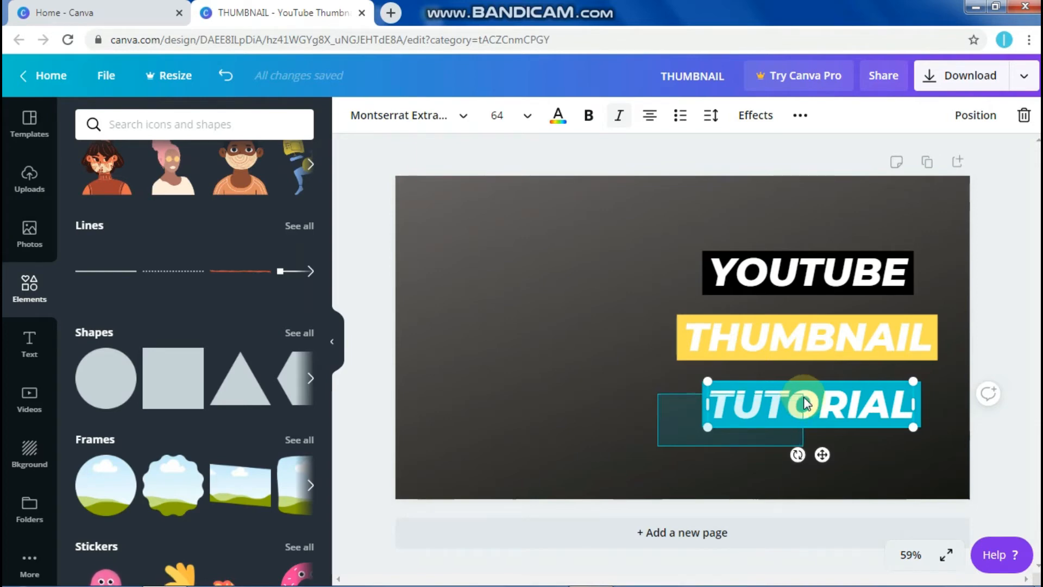
left_click_drag(804, 401, 787, 398)
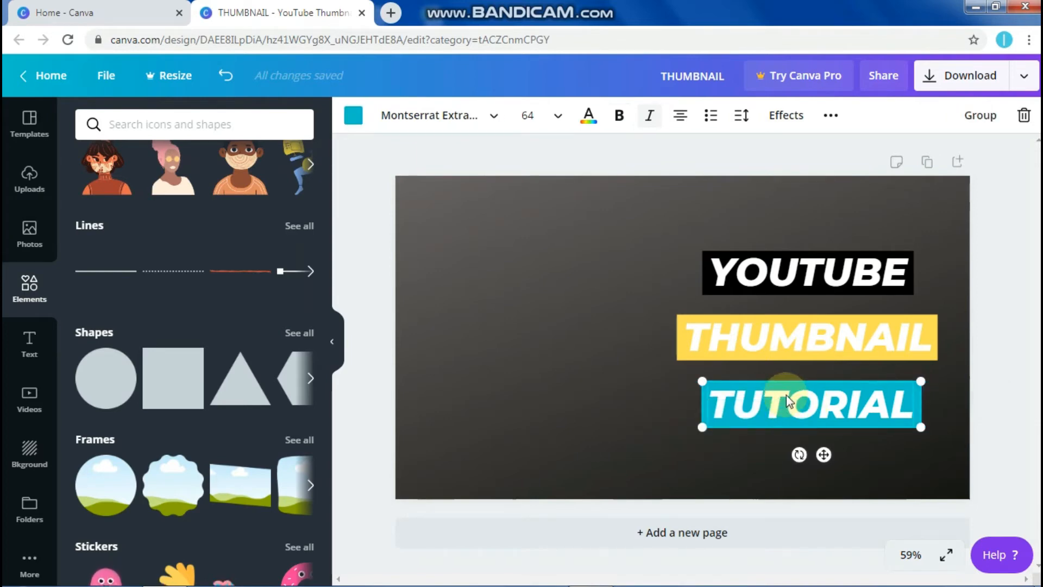
left_click(996, 118)
mouse_move(843, 414)
left_mouse_down()
mouse_move(610, 425)
mouse_move(856, 413)
mouse_move(842, 416)
left_mouse_up()
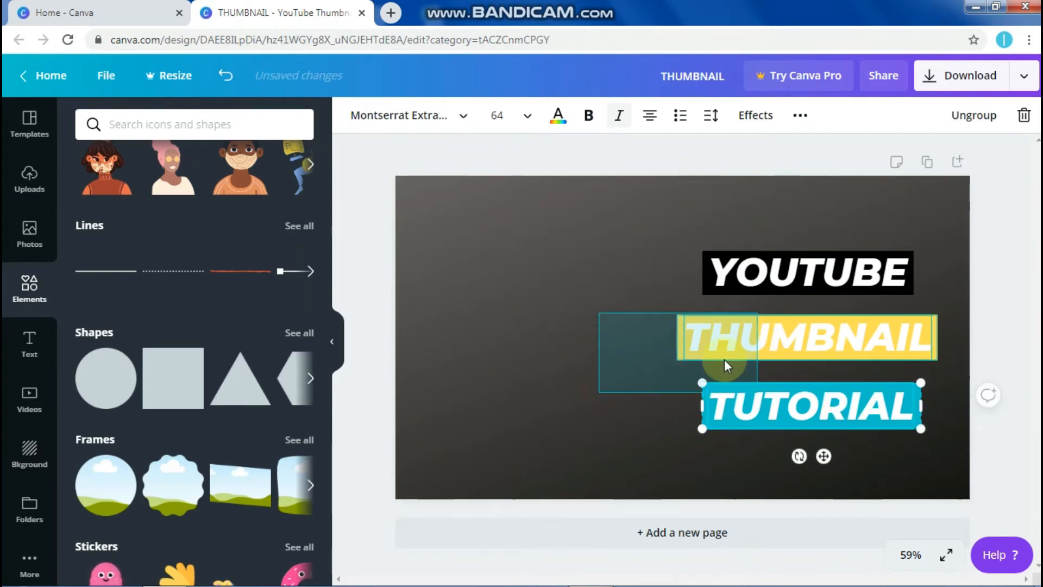
Group the "THUMBNAIL" heading with its yellow bar and the "YOUTUBE" heading with its black bar
left_click(577, 326)
left_click(754, 332)
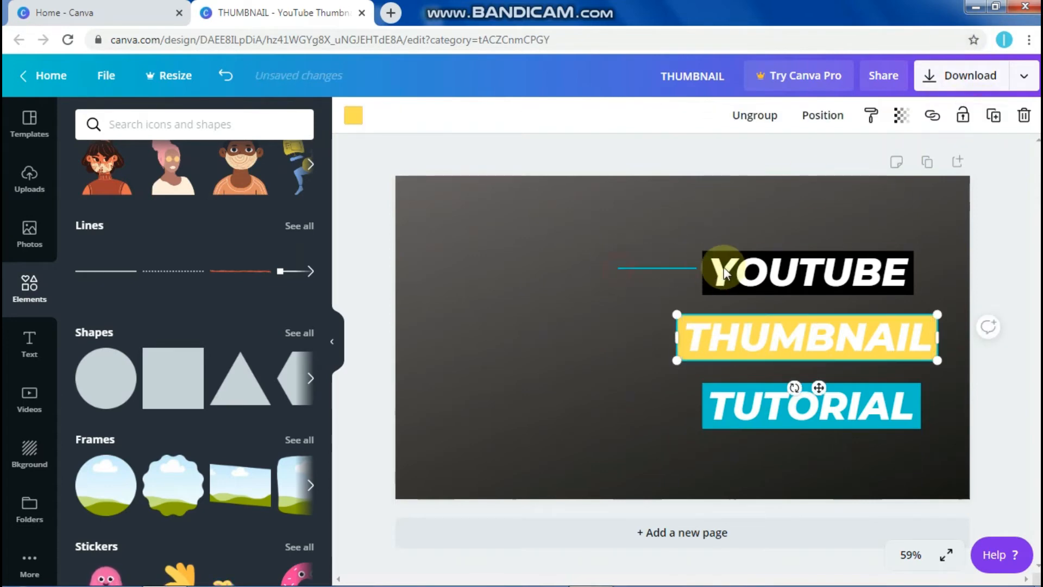
left_click(763, 249)
left_click(998, 114)
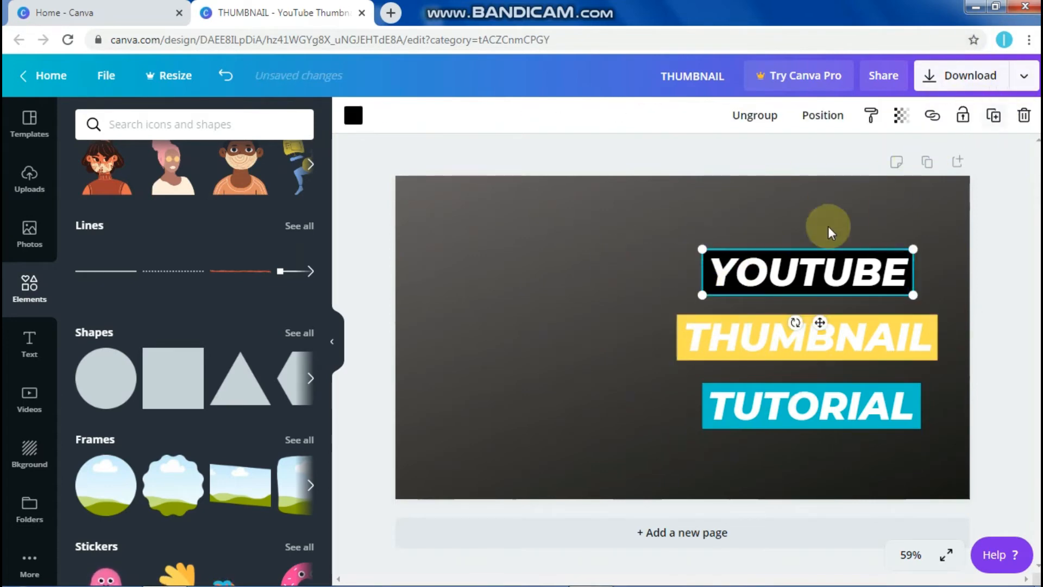
left_click(937, 214)
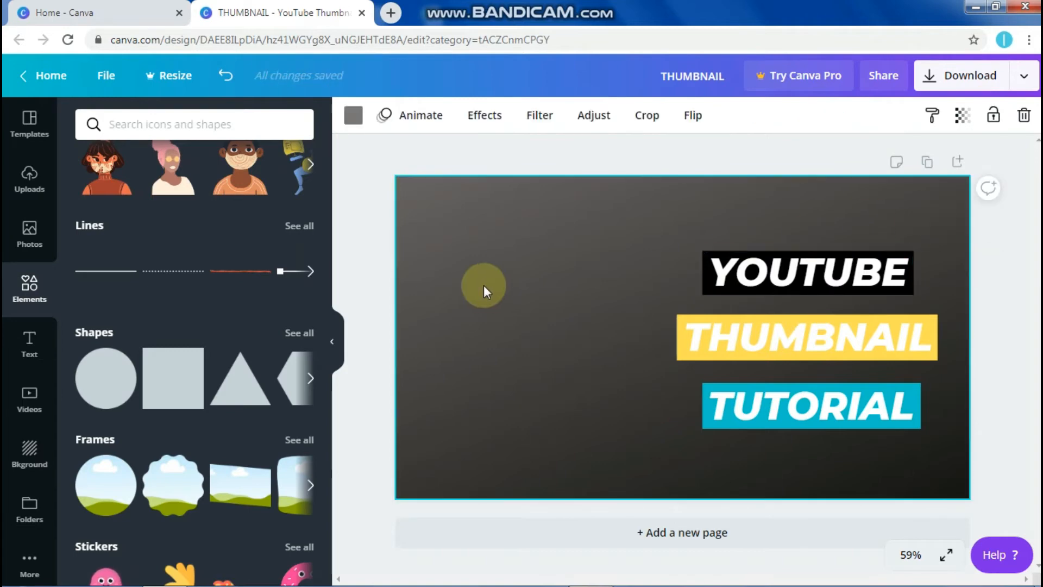
left_click_drag(633, 183, 760, 456)
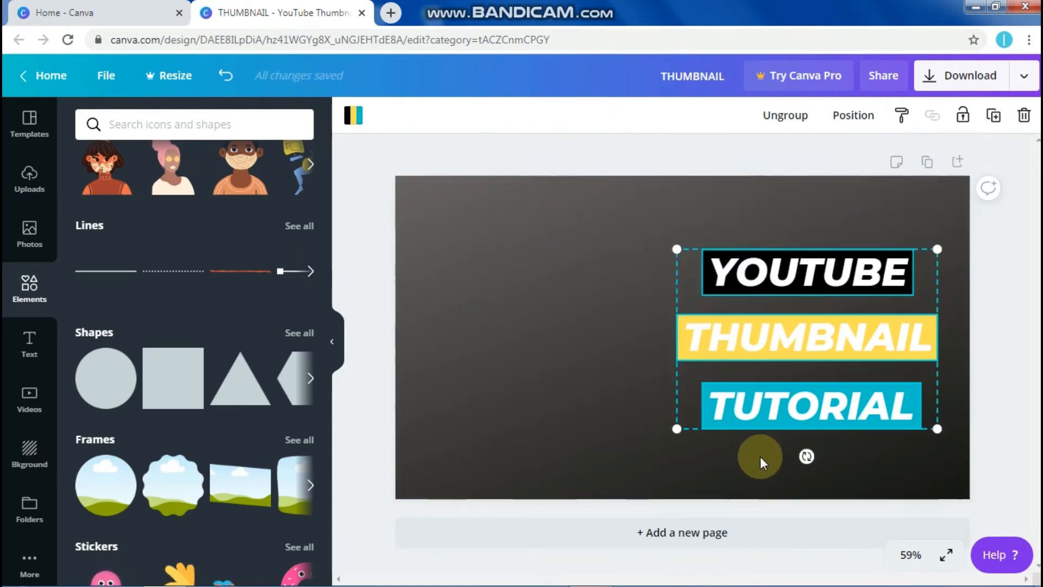
left_click(512, 243)
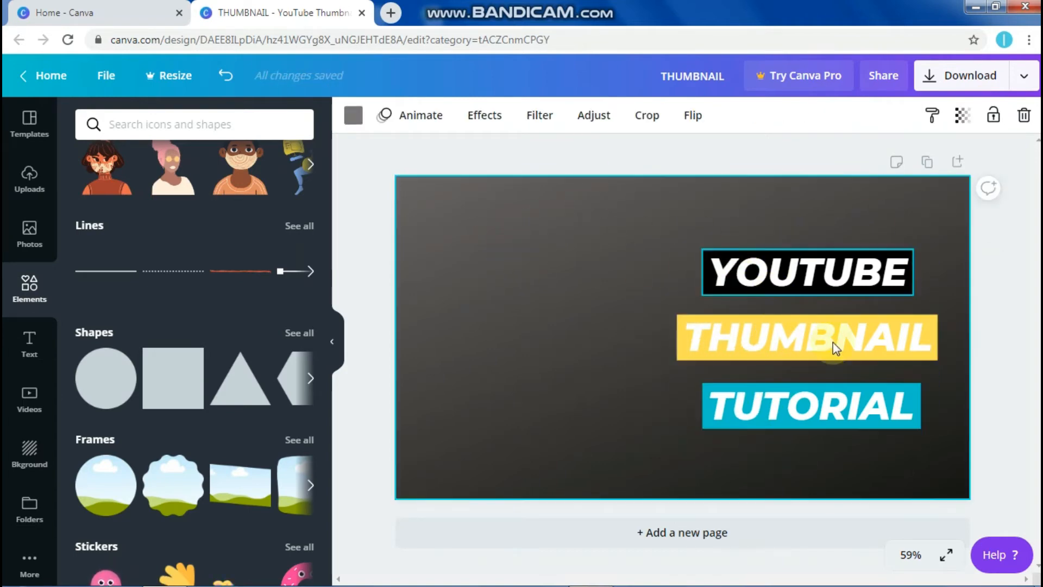
left_click(751, 273)
left_click_drag(735, 377, 823, 443)
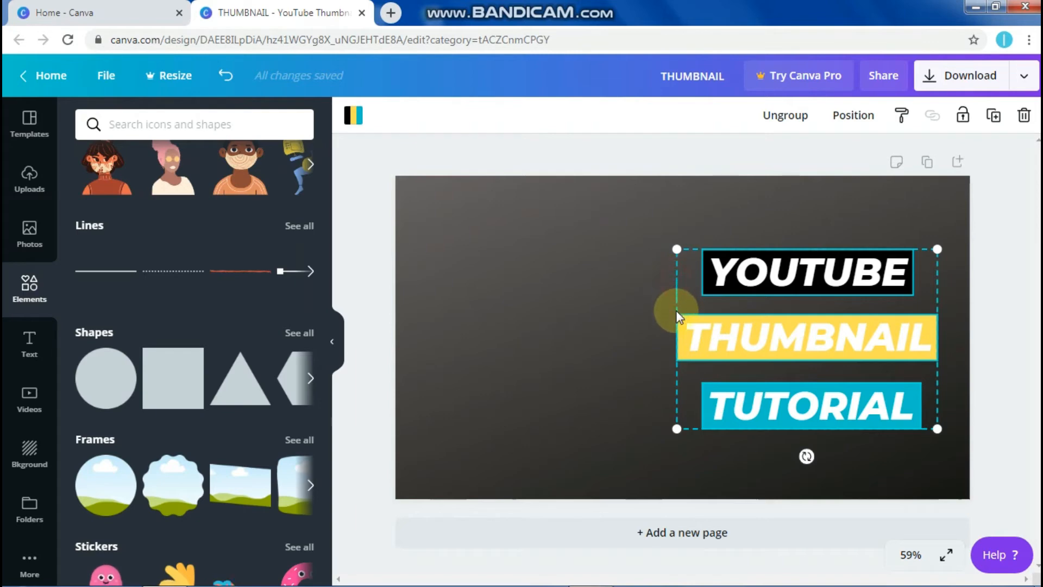
left_click(685, 272)
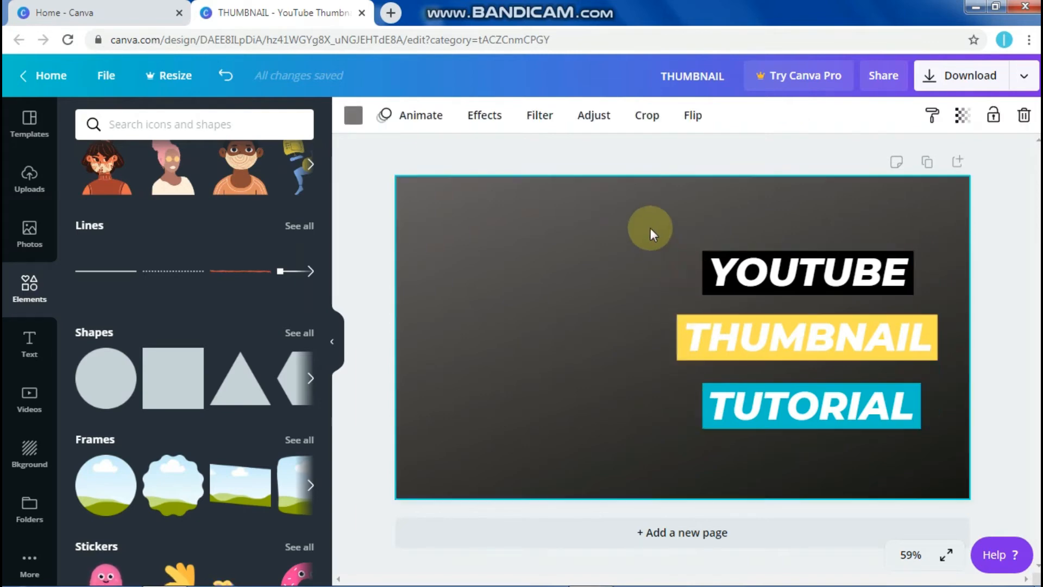
Move the three heading groups together slightly to the right and enlarge them to about 620 × 426
left_click_drag(652, 226, 869, 438)
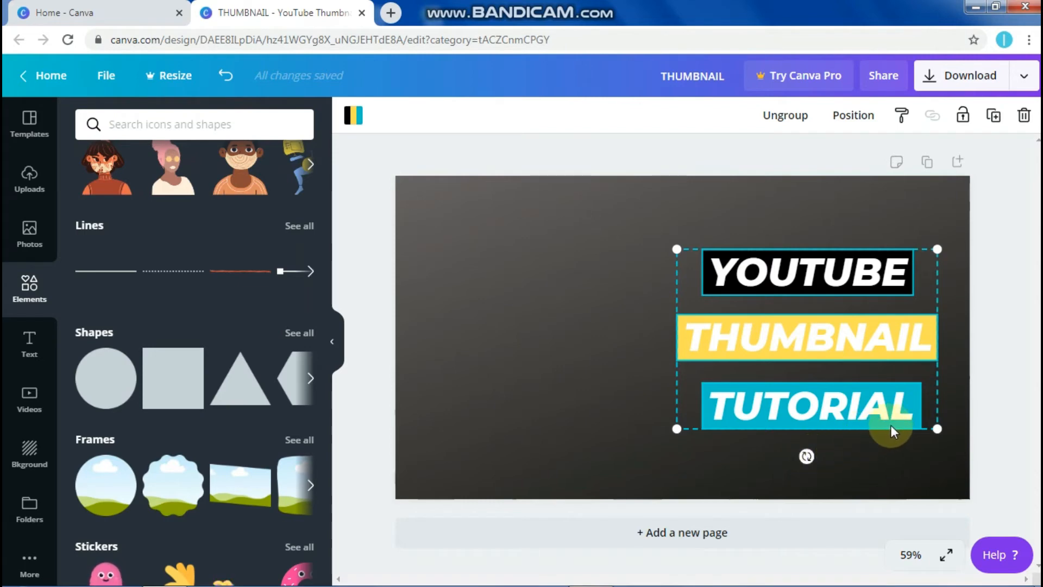
mouse_move(890, 425)
left_mouse_down()
mouse_move(897, 470)
mouse_move(899, 427)
left_mouse_up()
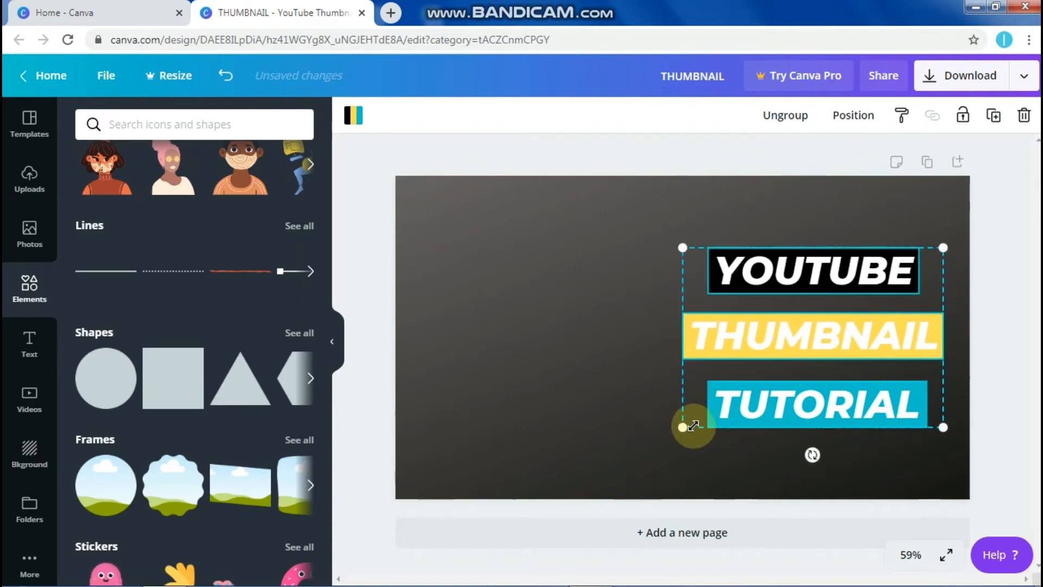
left_click_drag(682, 427, 677, 439)
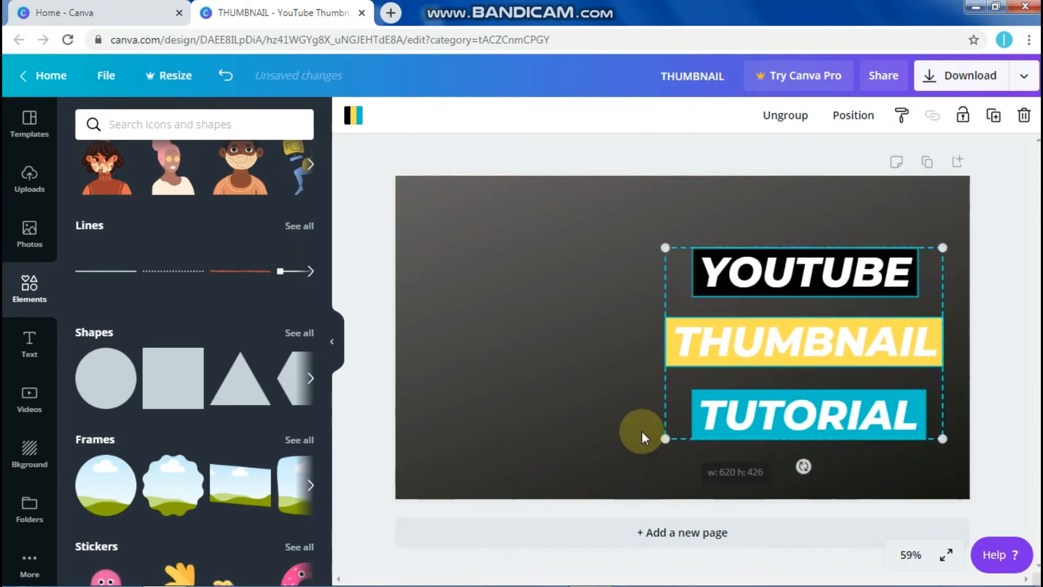
left_click(617, 382)
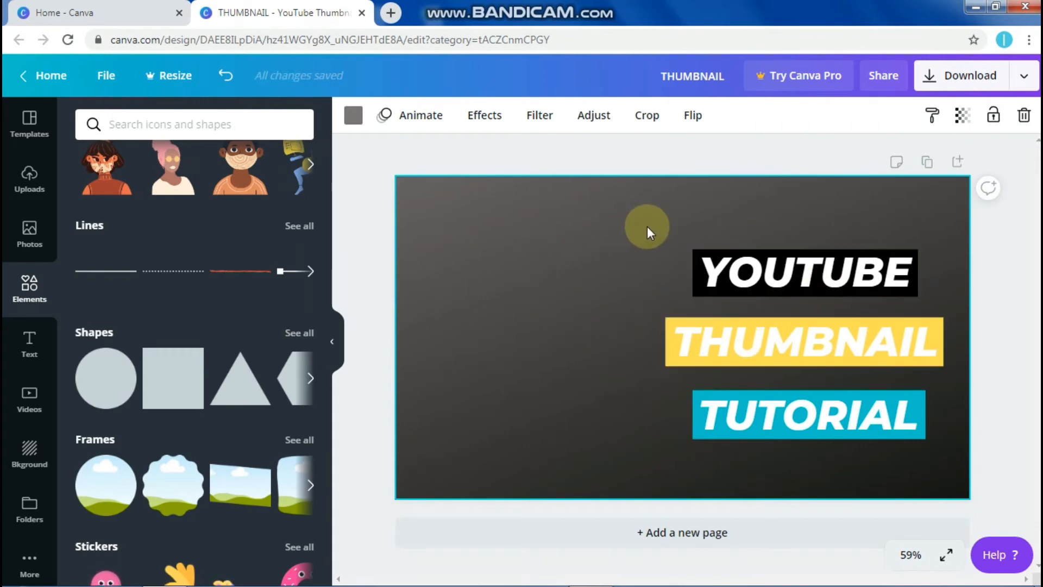
Select the three heading groups together and scale them down slightly
left_click_drag(646, 226, 779, 434)
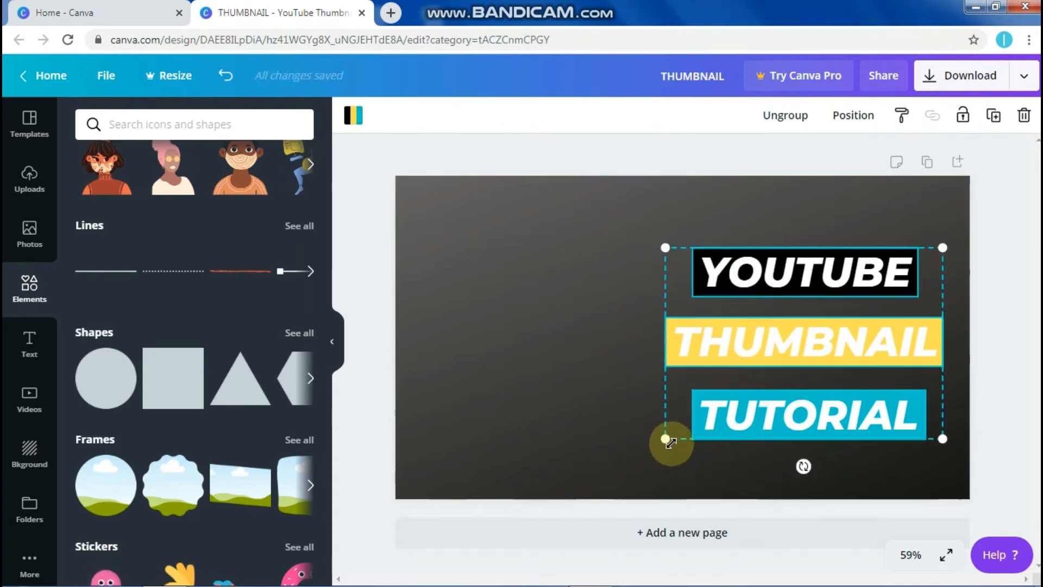
mouse_move(659, 445)
left_mouse_down()
mouse_move(685, 433)
mouse_move(676, 443)
left_mouse_up()
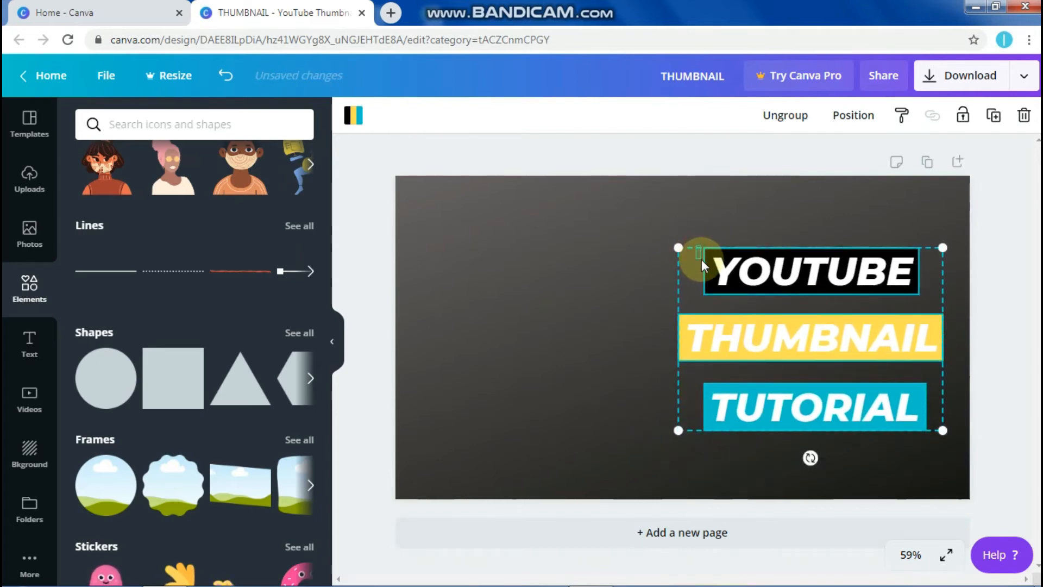
left_click(680, 290)
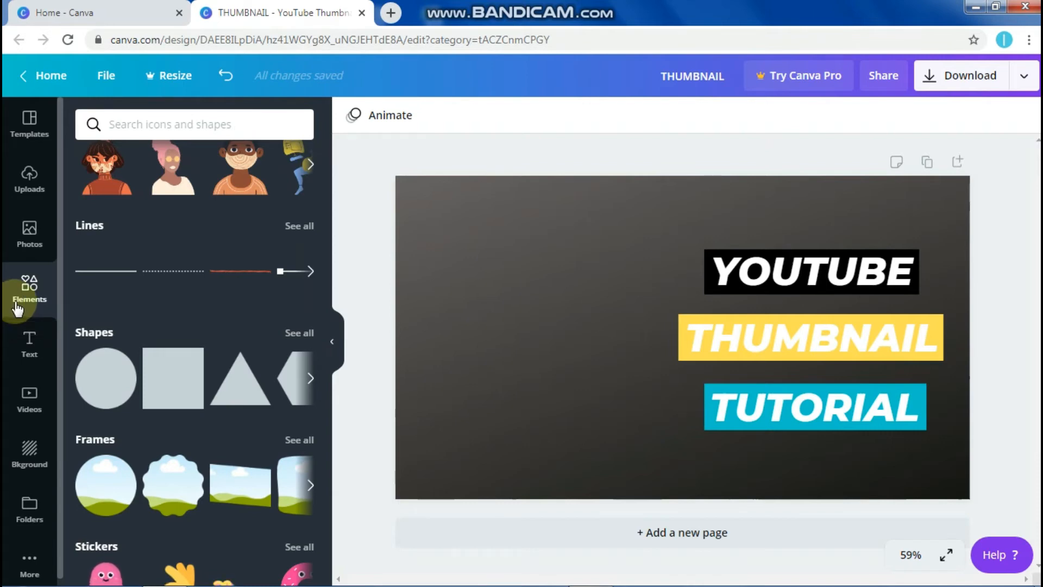
Add the uploaded "HOW TO ADD I CARD IN YOUTUBE VIDEO" image to the design and move it to the canvas's upper-left corner
left_click(30, 238)
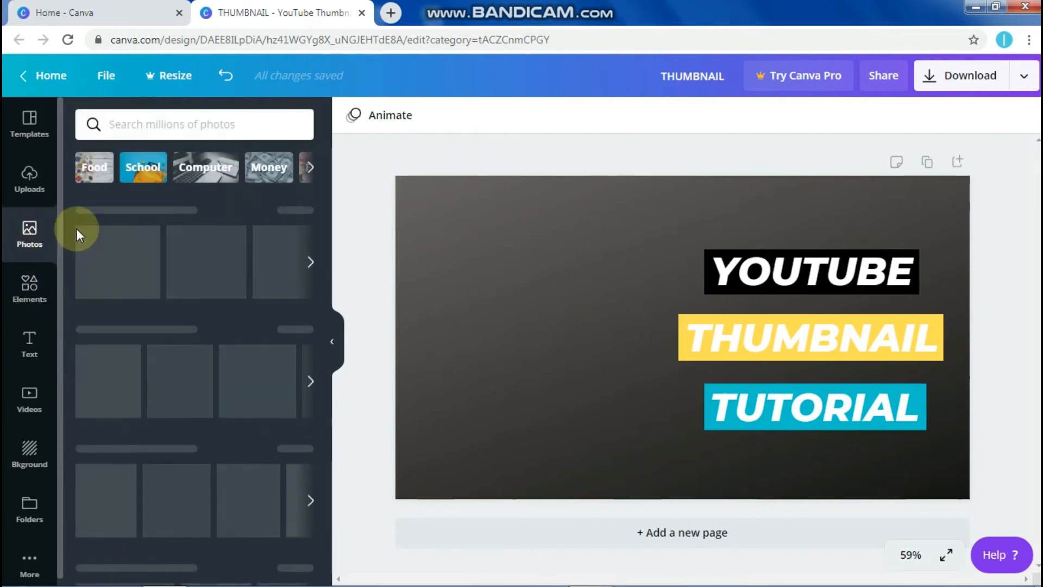
left_click(140, 261)
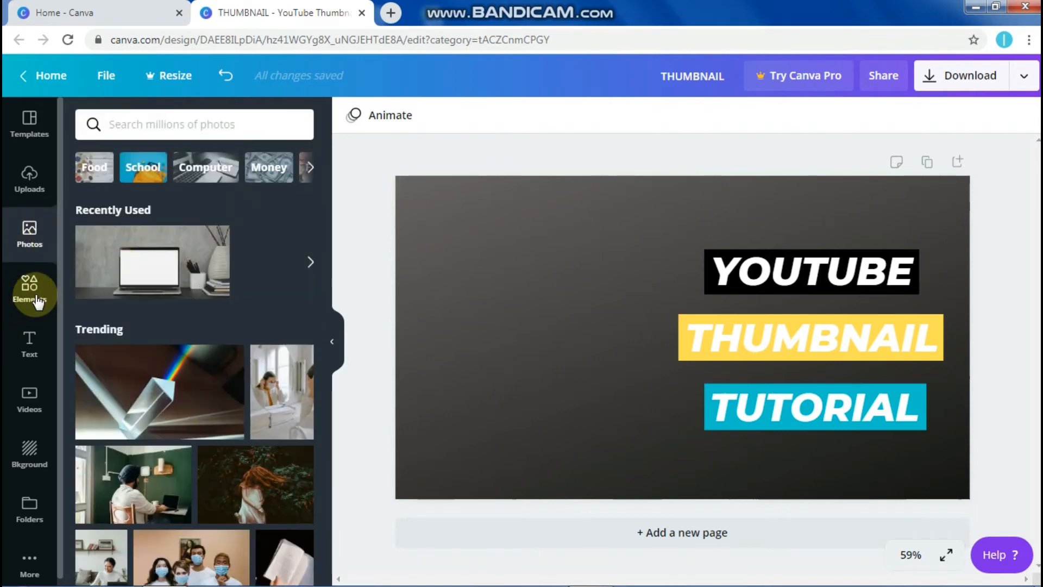
left_click(33, 189)
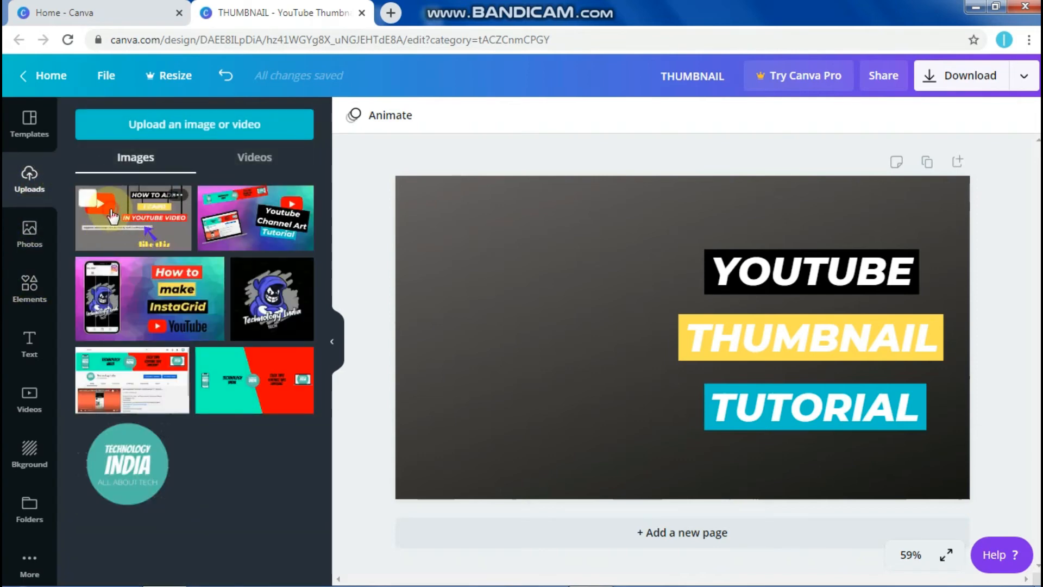
left_click(113, 216)
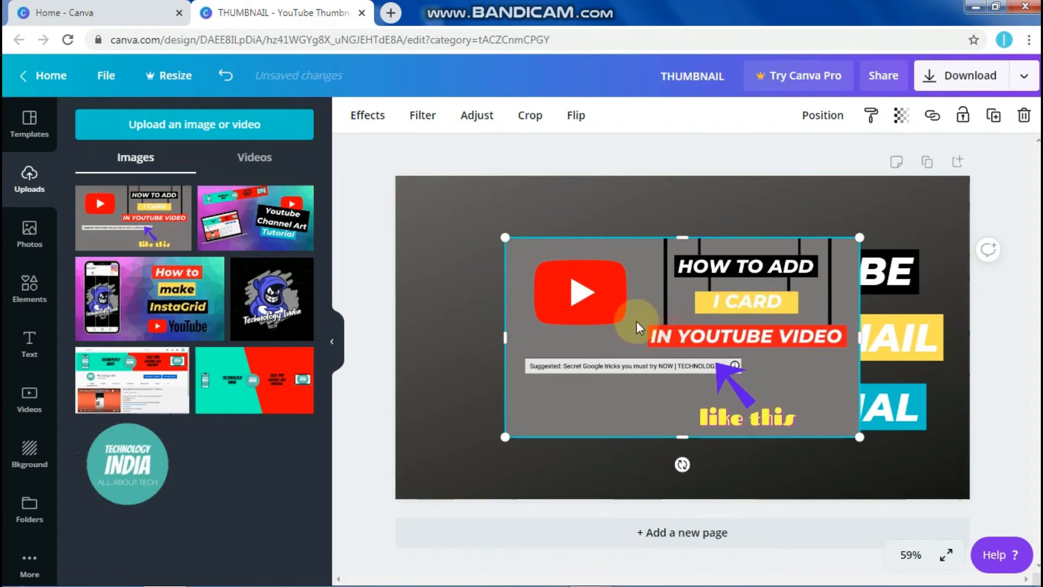
left_click_drag(636, 321, 514, 259)
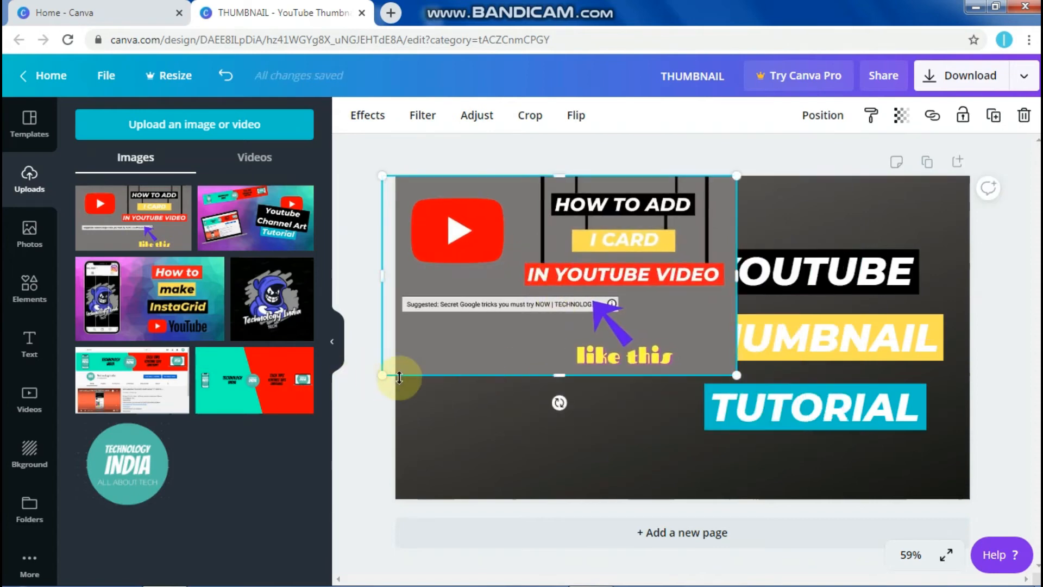
Shrink the I card image to about 295 × 166 and tilt it slightly counterclockwise near the canvas's upper-left corner
left_click_drag(384, 372, 552, 250)
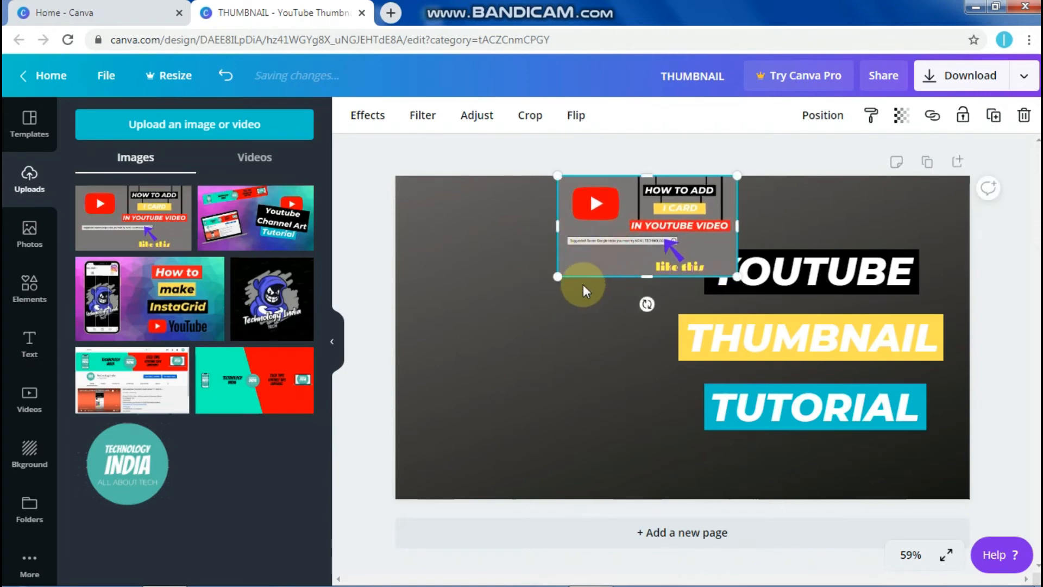
left_click_drag(583, 284, 483, 290)
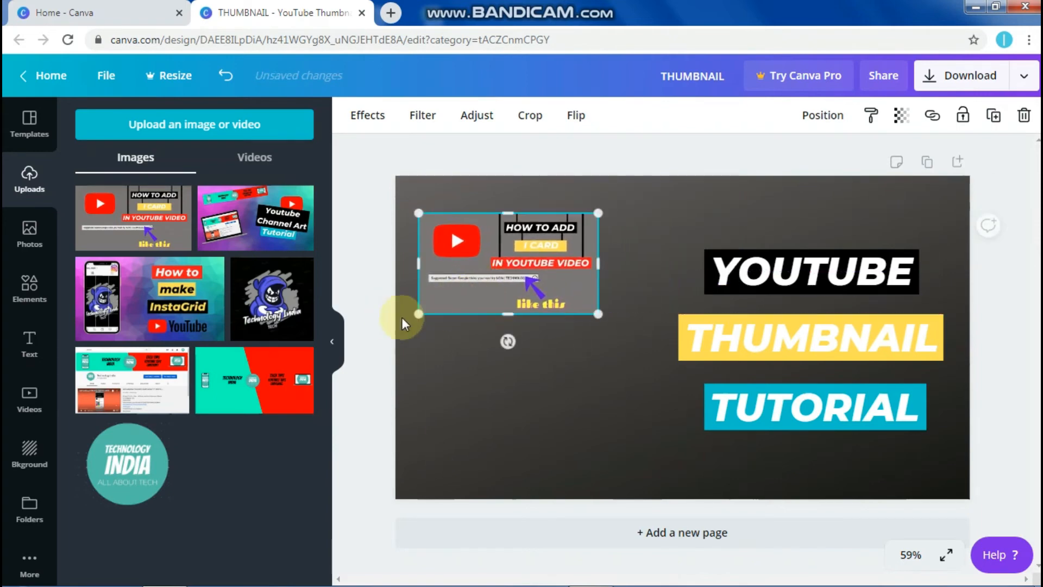
left_click_drag(417, 315, 451, 294)
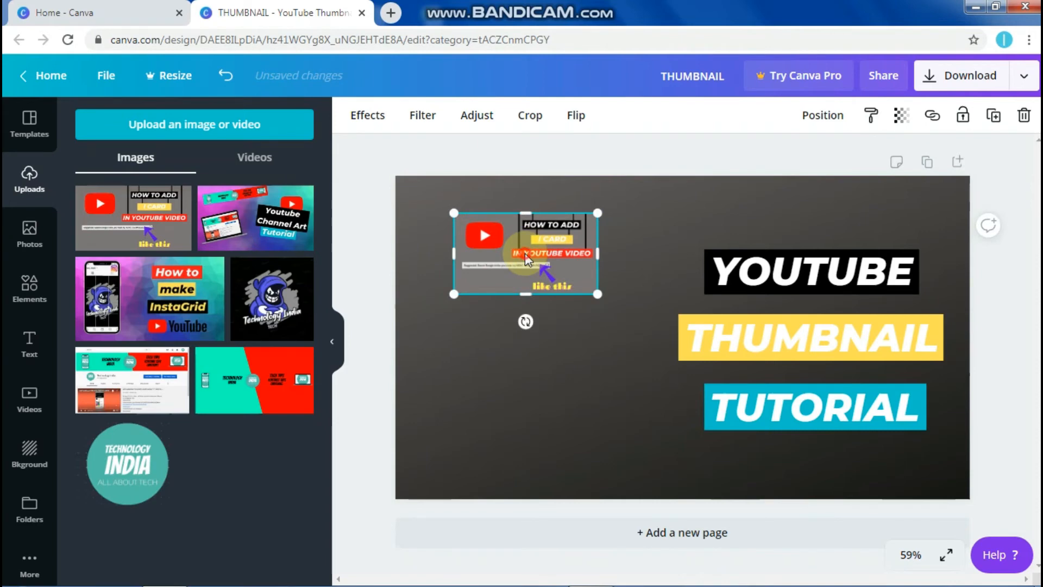
left_click_drag(508, 250, 480, 247)
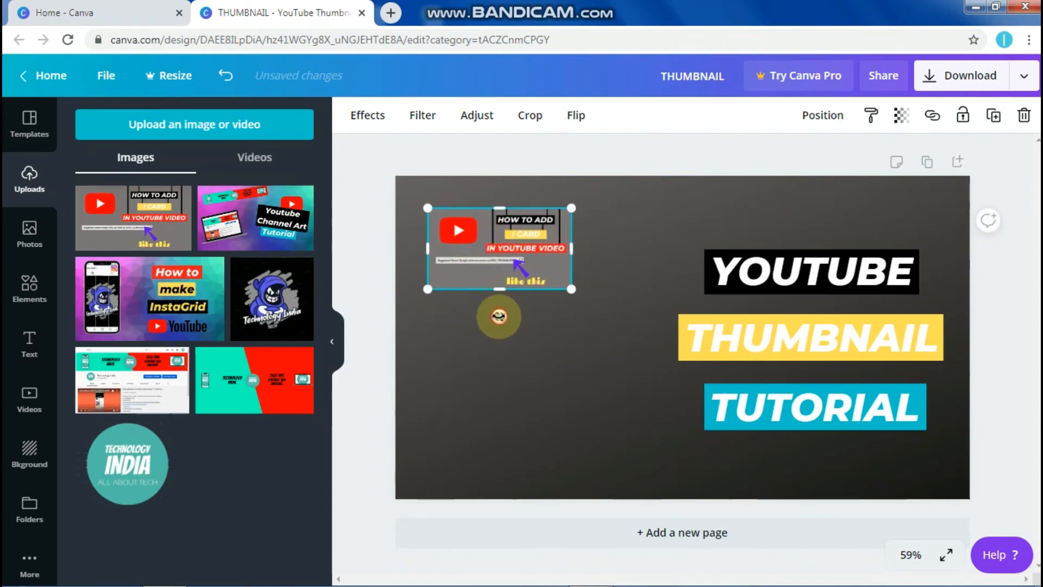
left_click_drag(497, 320, 507, 309)
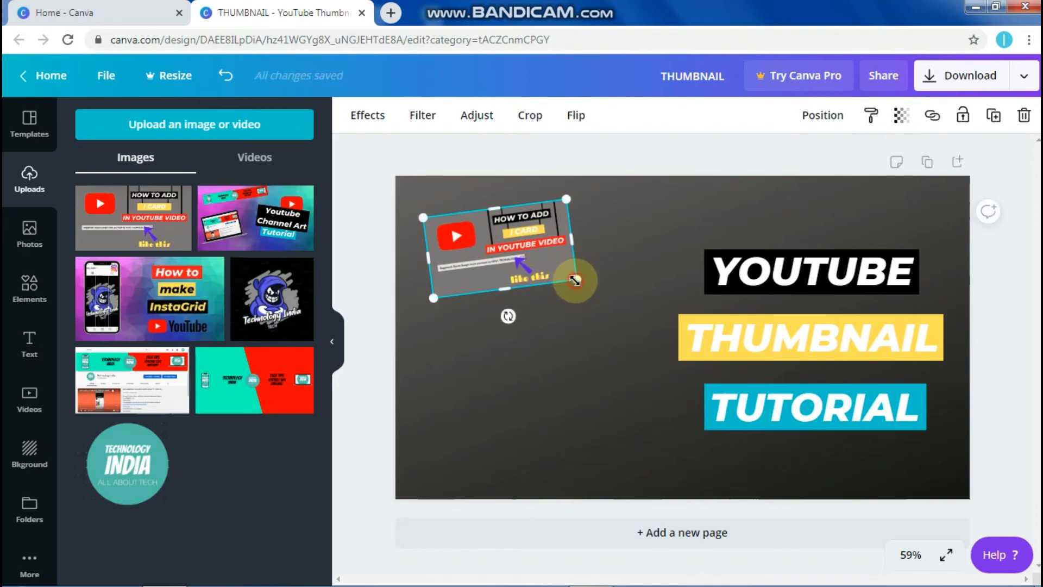
left_click_drag(559, 277, 561, 274)
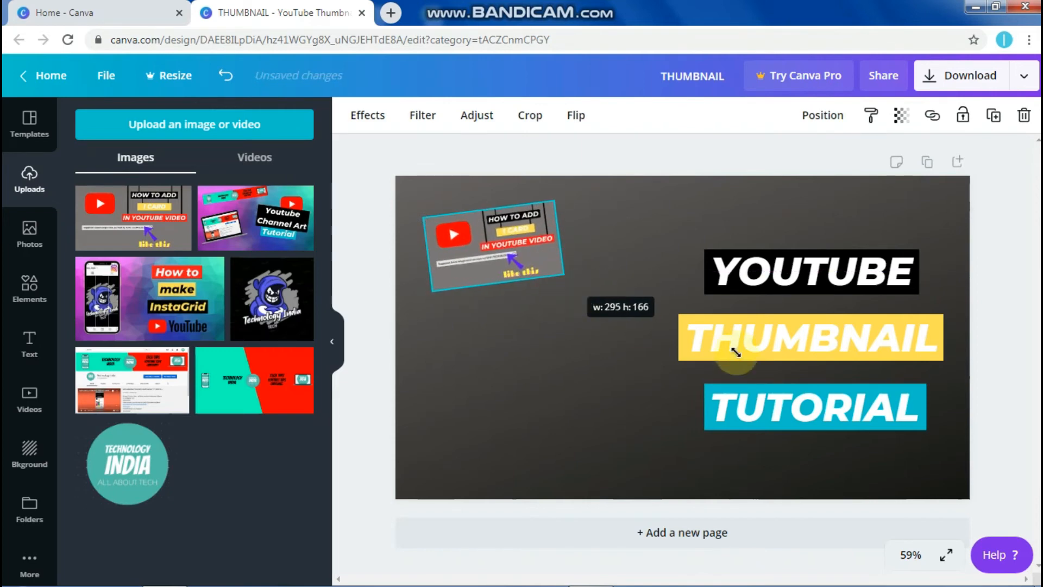
Scale the "YOUTUBE", "THUMBNAIL" and "TUTORIAL" groups down together a little more
left_click_drag(688, 223, 847, 433)
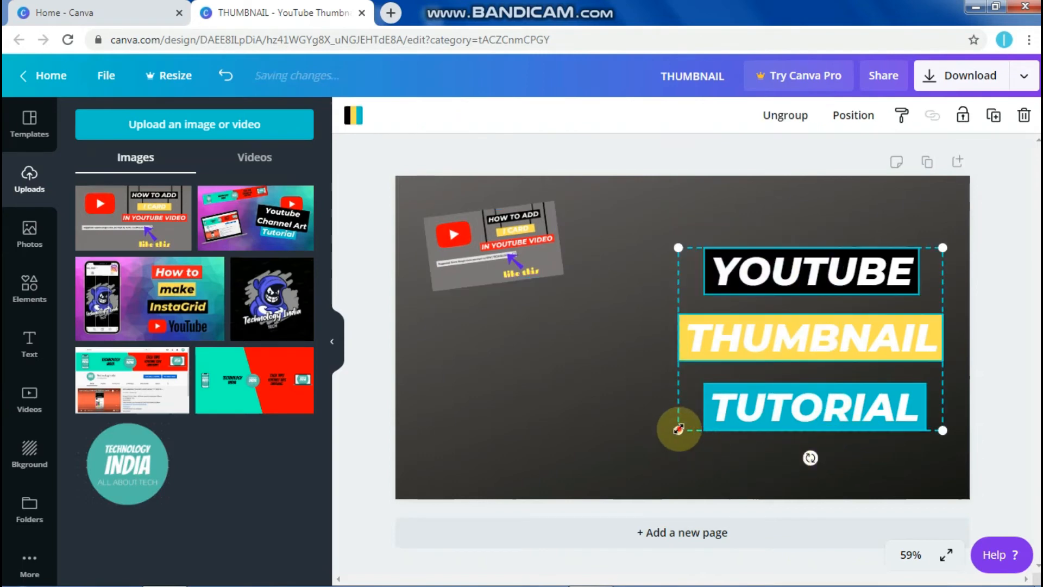
left_click_drag(686, 415, 695, 406)
left_click(470, 197)
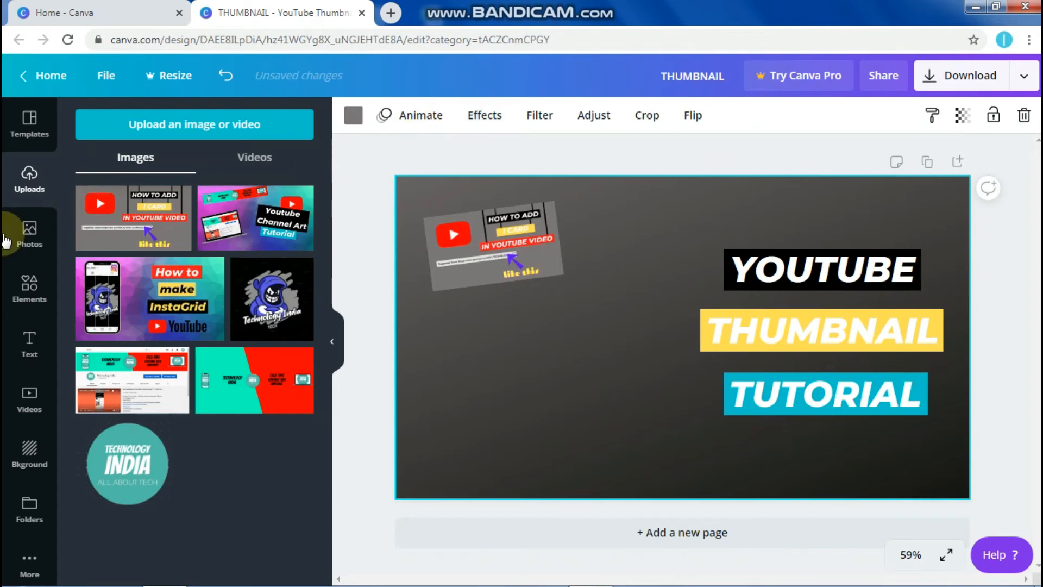
Search the elements for "line" and add the curved line with a looped end to the design
left_click(28, 288)
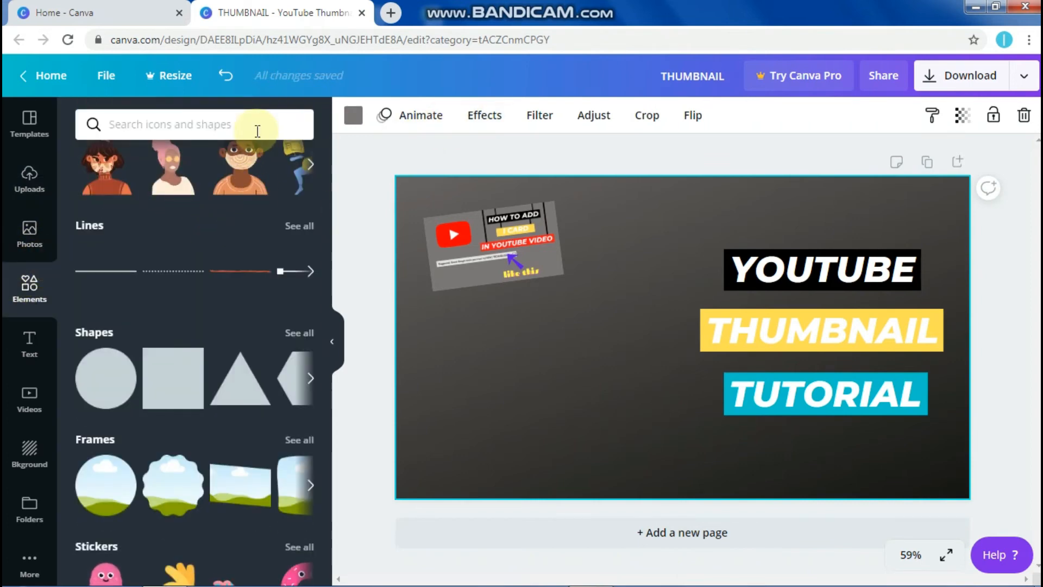
left_click(205, 120)
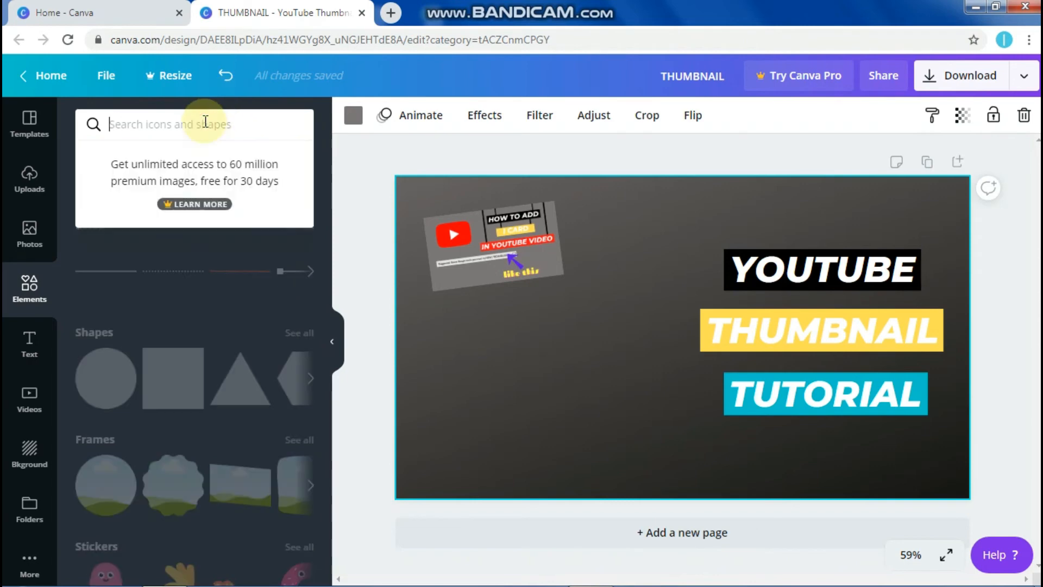
type("line")
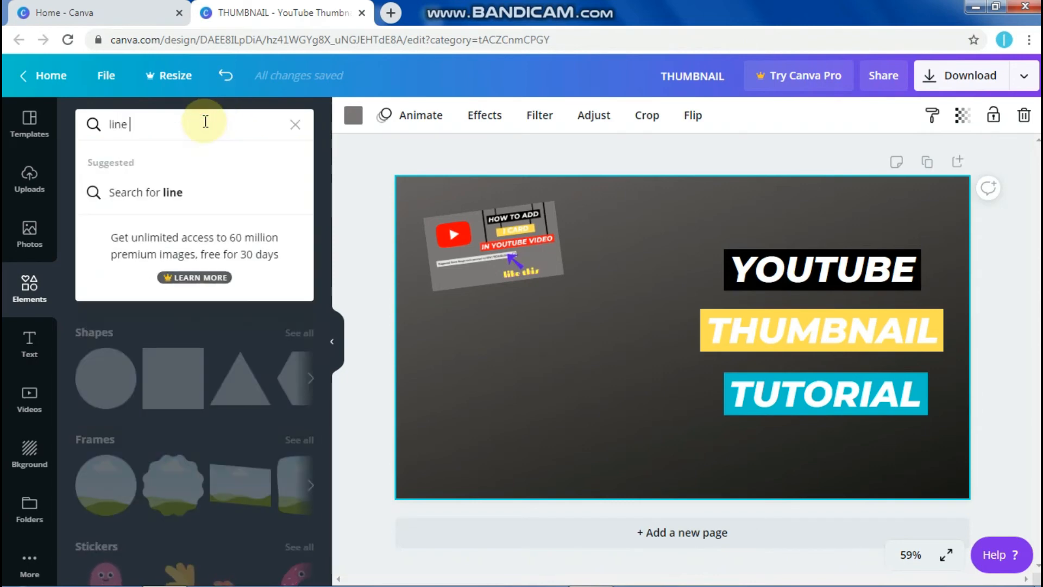
key("Return")
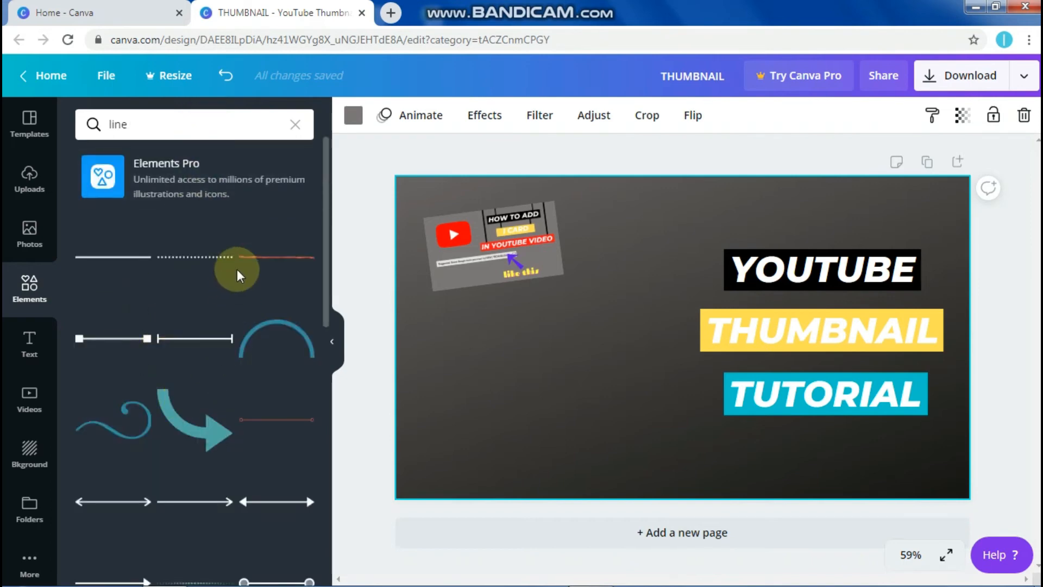
scroll(250, 280, "down", 4)
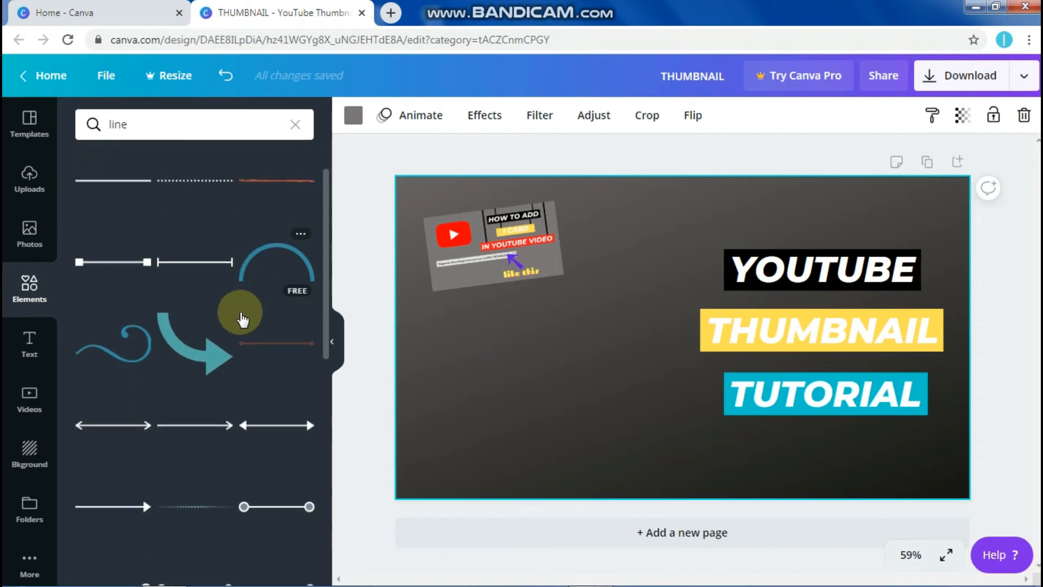
scroll(243, 380, "down", 8)
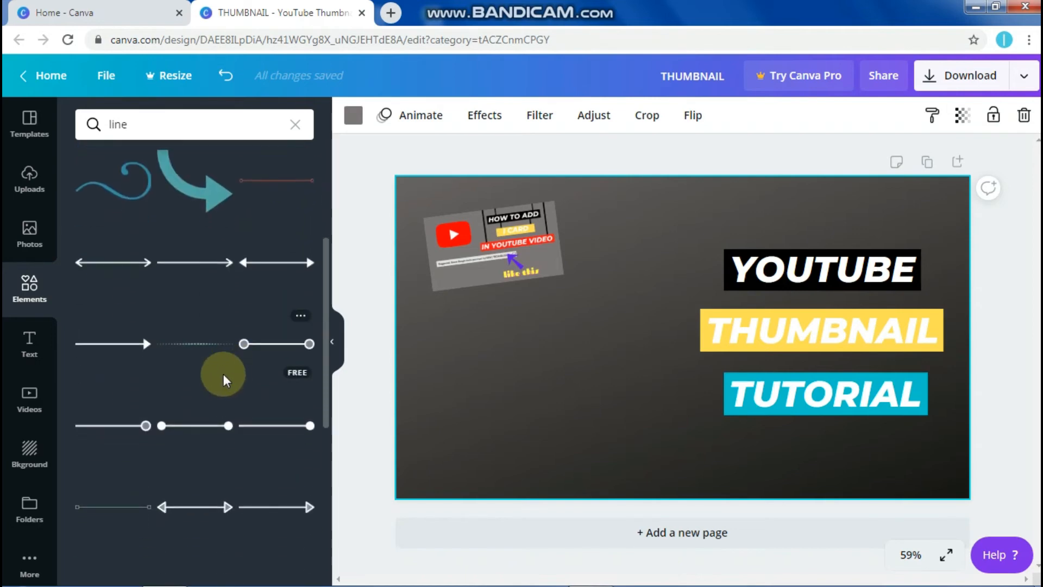
scroll(154, 404, "down", 6)
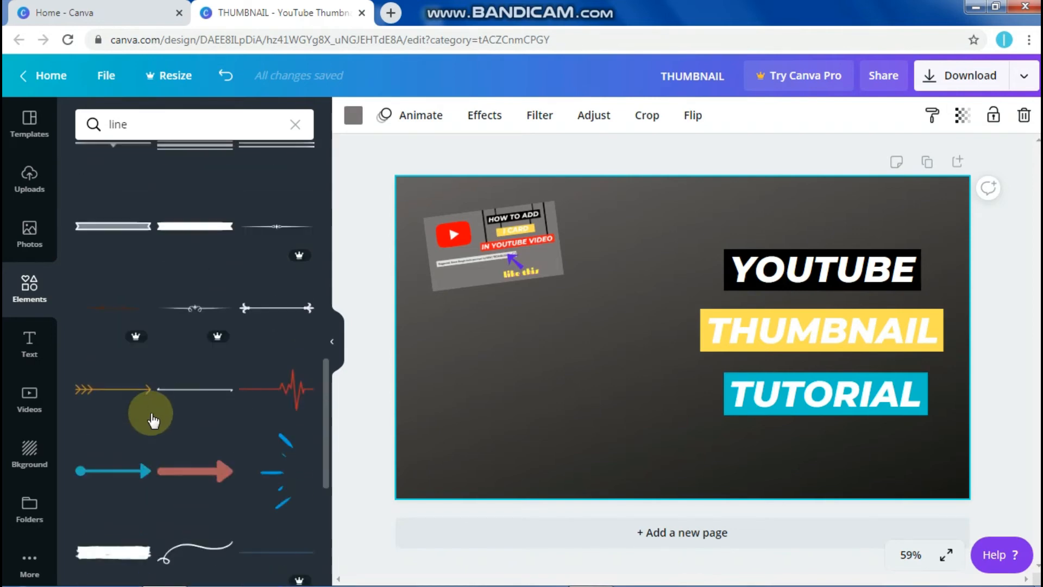
left_click(190, 405)
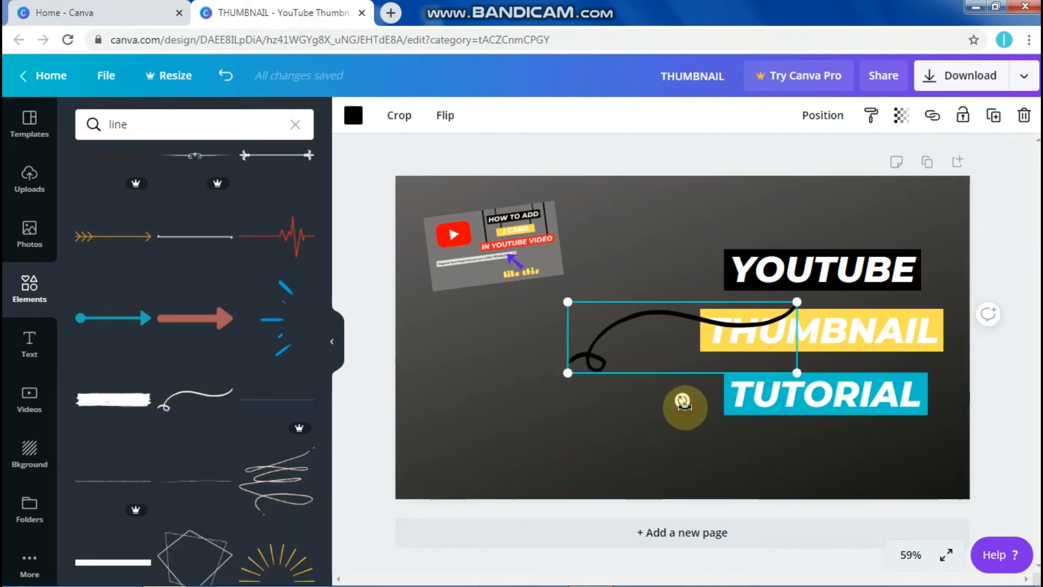
Rotate the black looped line to about -110° and move it so its looped end hangs over the I card image
left_click_drag(683, 402, 799, 288)
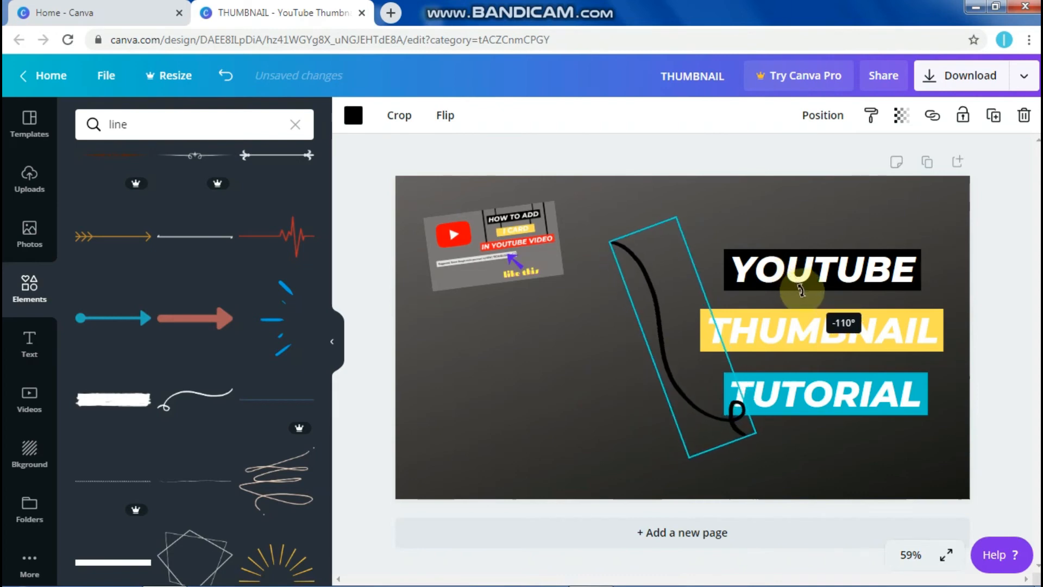
left_click_drag(713, 372, 455, 163)
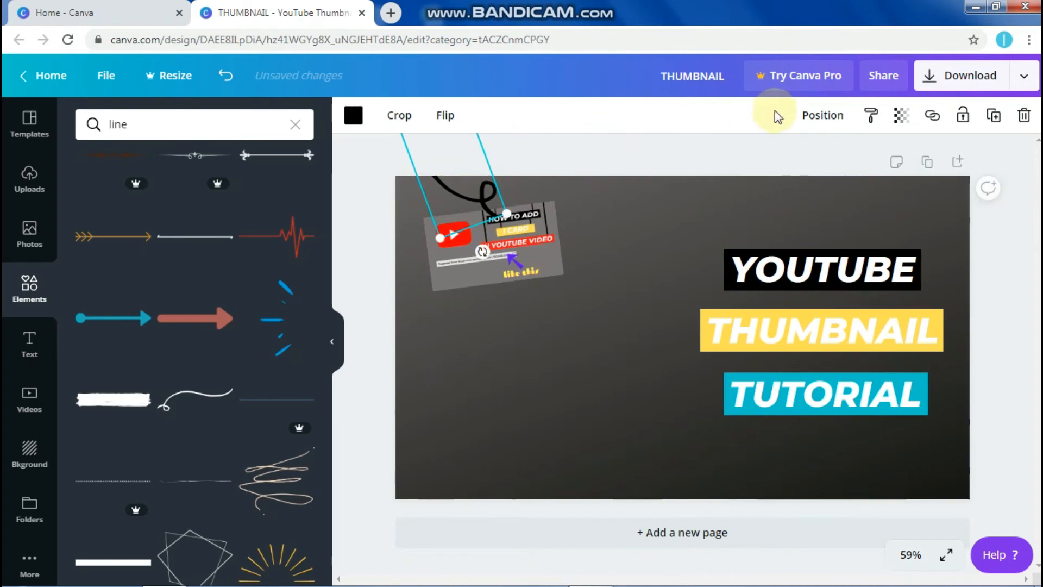
Send the black looped line one layer backwards over the I card image
left_click(809, 118)
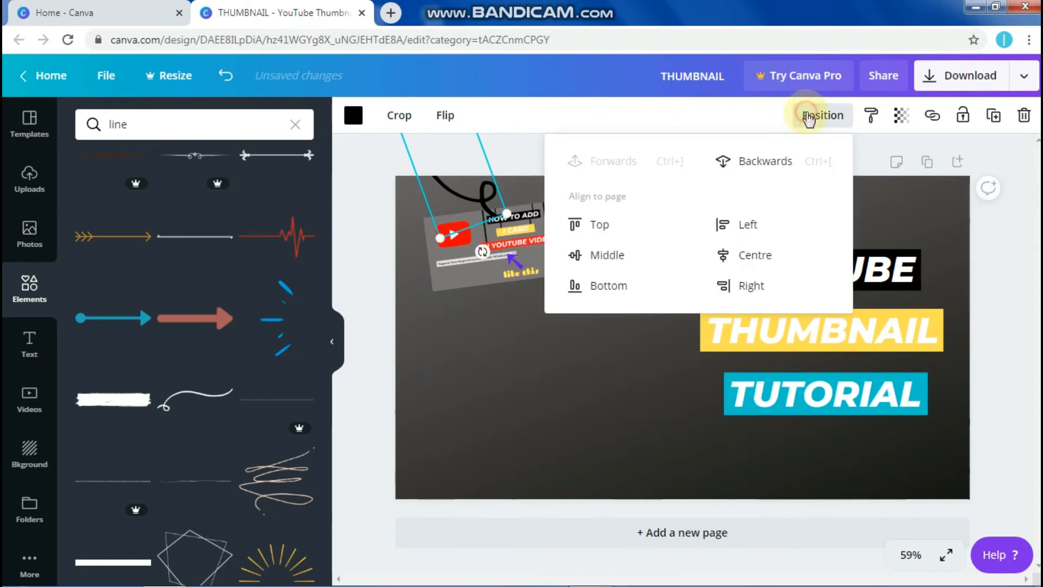
left_click(814, 158)
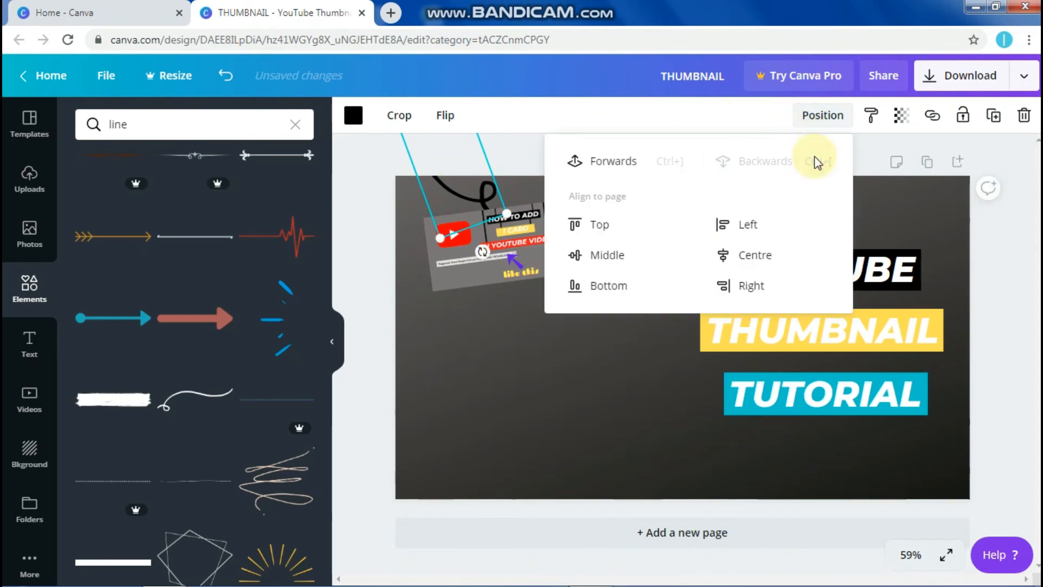
left_click(487, 354)
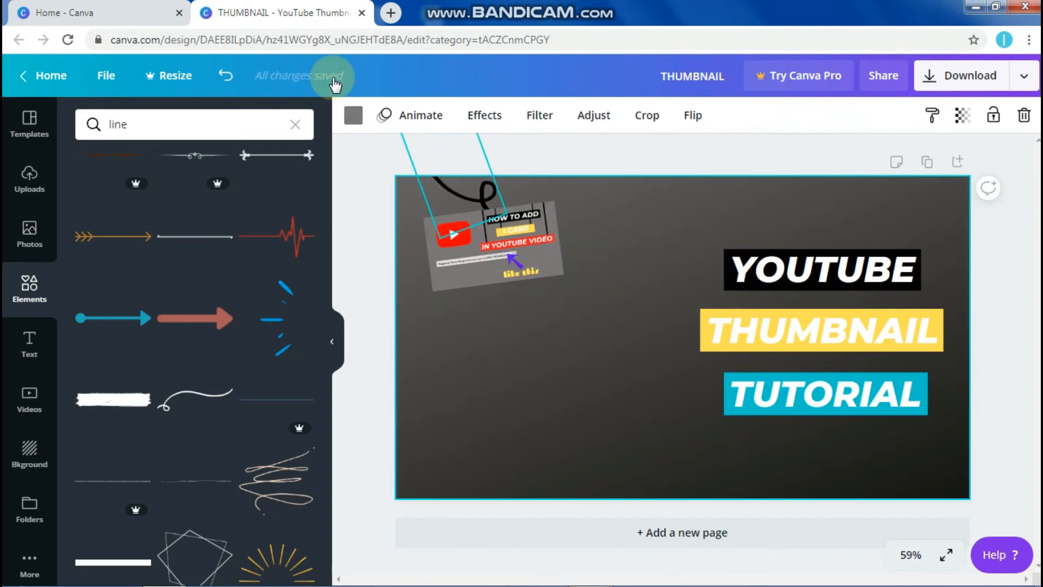
Recolour the looped line above the I card image white
left_click(353, 125)
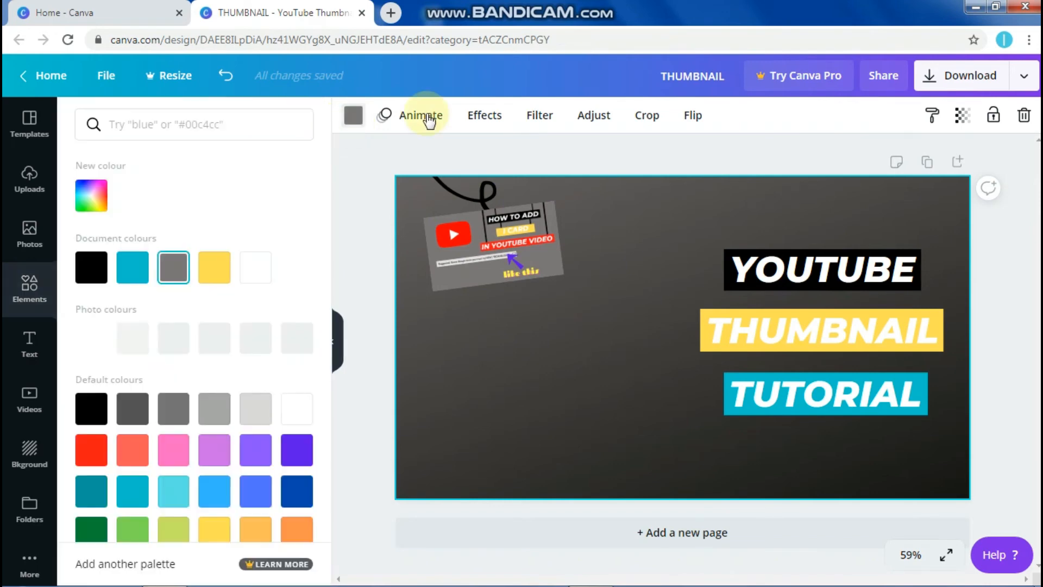
left_click(478, 201)
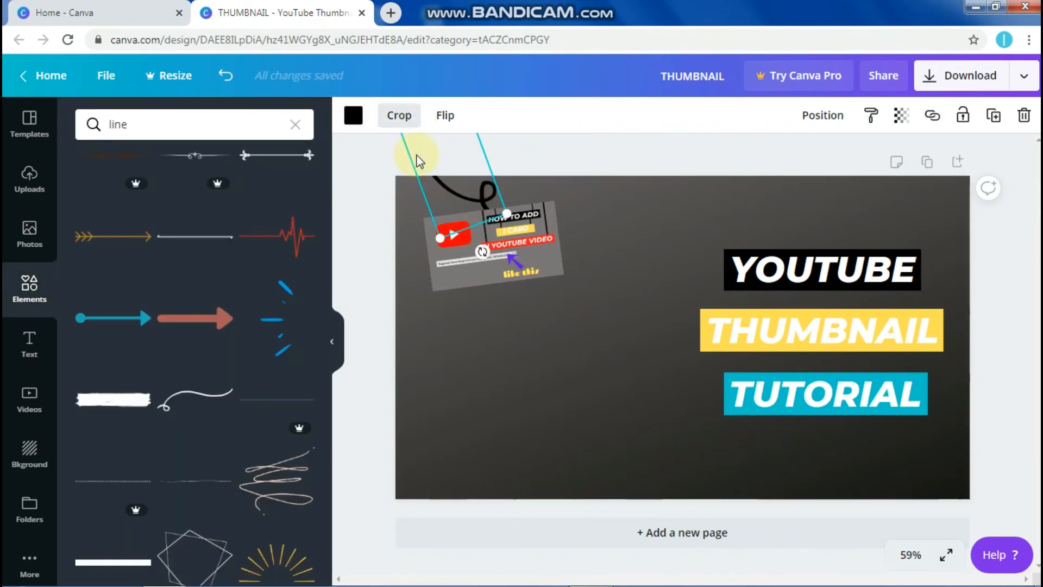
left_click(353, 114)
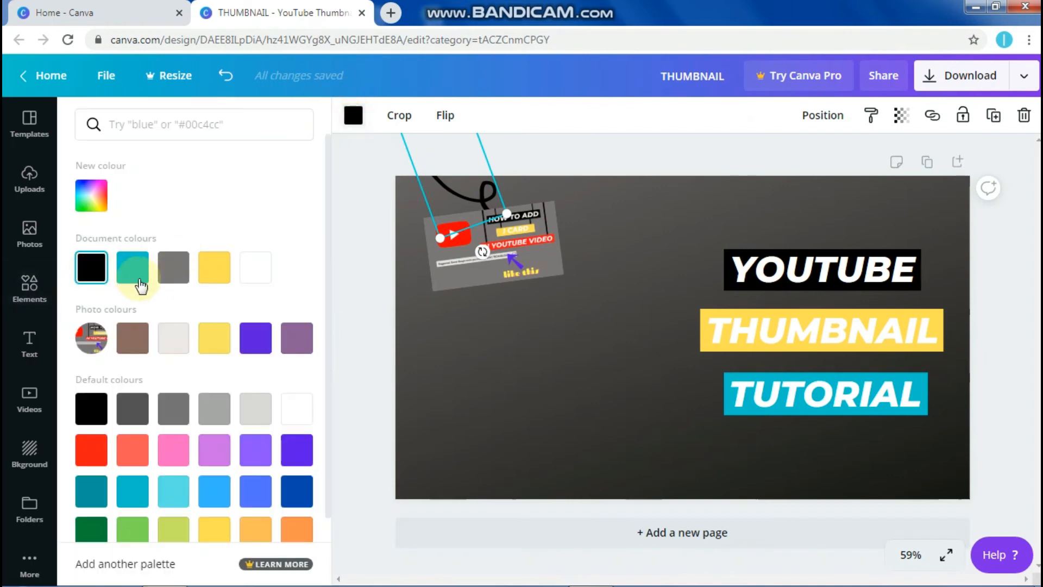
left_click(265, 270)
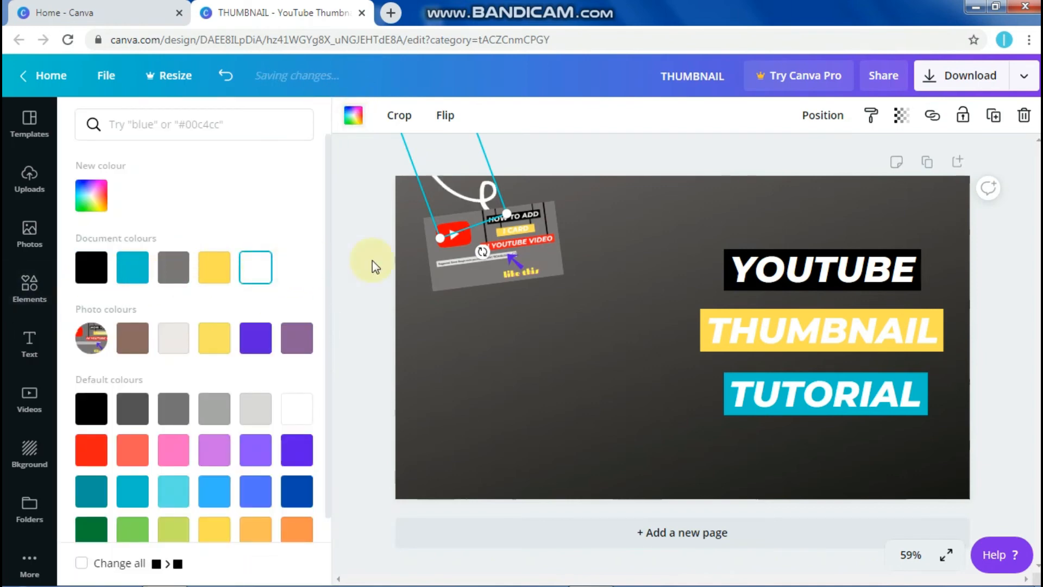
left_click(572, 288)
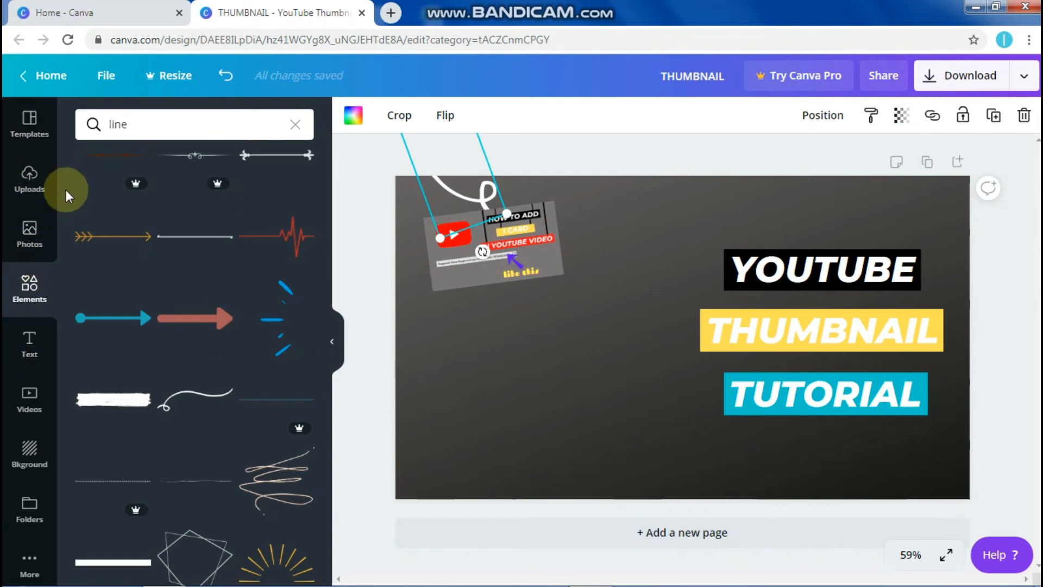
Add the uploaded Youtube Channel Art image, shrunk and tilted clockwise, to the right of the I card image
left_click(30, 182)
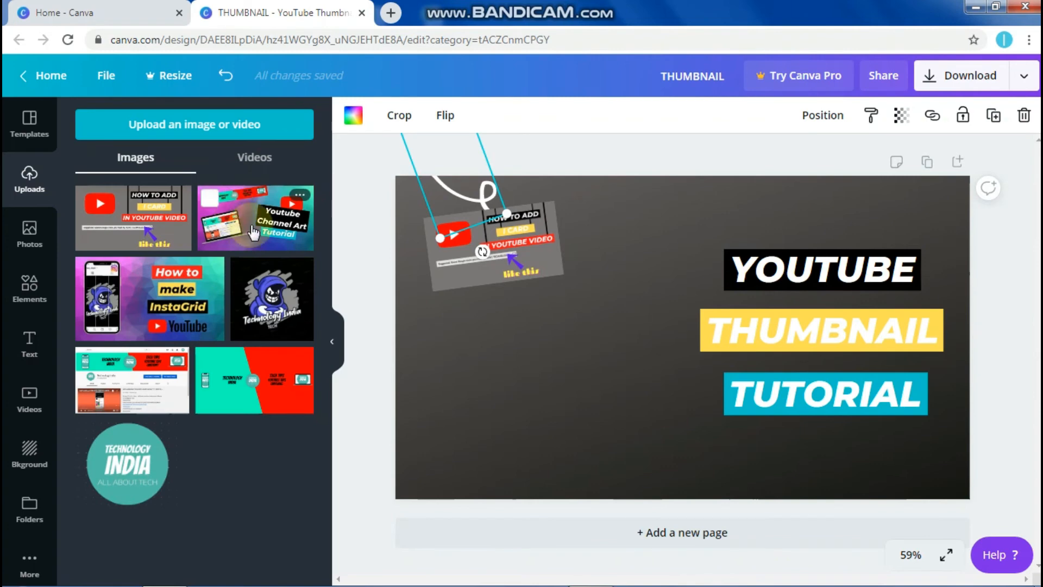
left_click(234, 219)
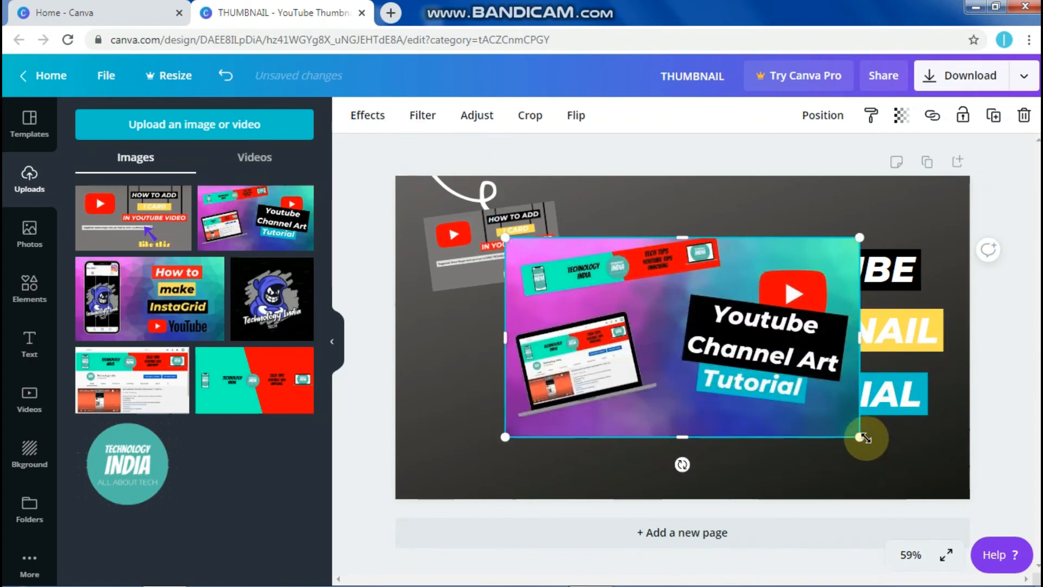
left_click_drag(863, 436, 648, 318)
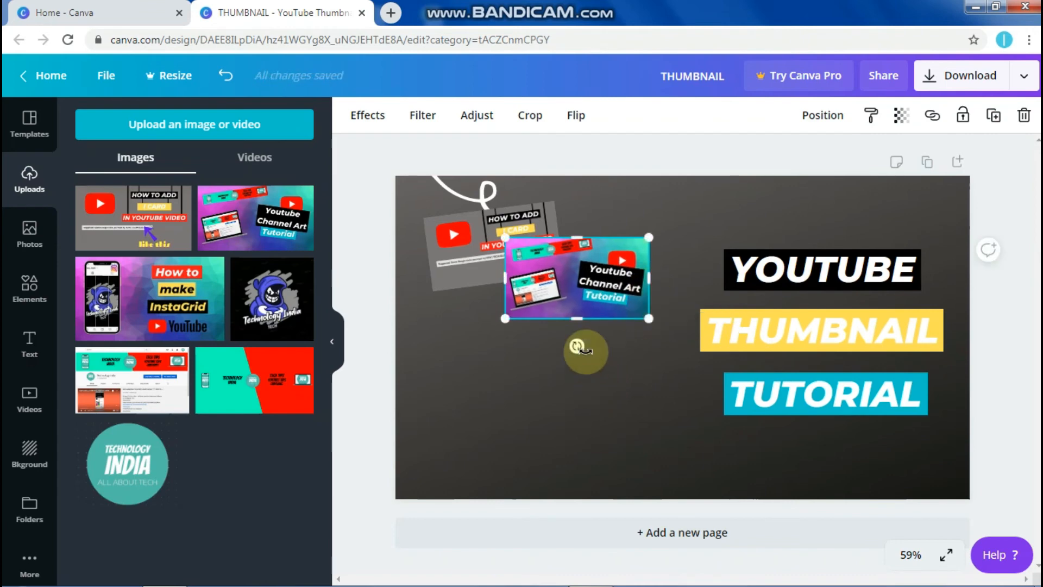
mouse_move(574, 346)
left_mouse_down()
mouse_move(554, 351)
mouse_move(555, 362)
mouse_move(561, 342)
left_mouse_up()
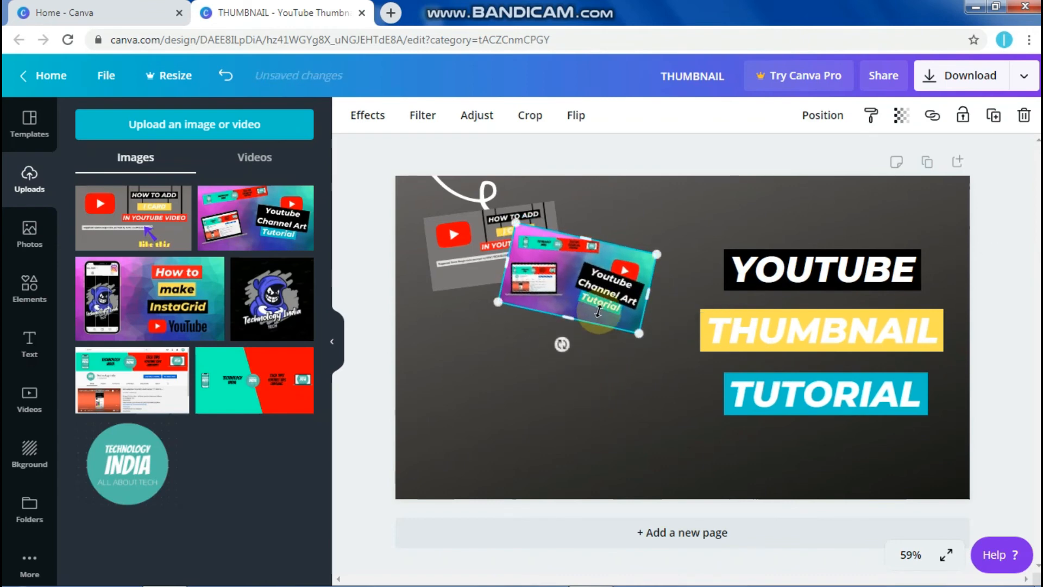
left_click_drag(614, 281, 686, 257)
Move the "YOUTUBE", "THUMBNAIL" and "TUTORIAL" groups down together to the canvas's lower-right corner, and shrink the Channel Art image slightly
left_click_drag(921, 203, 859, 397)
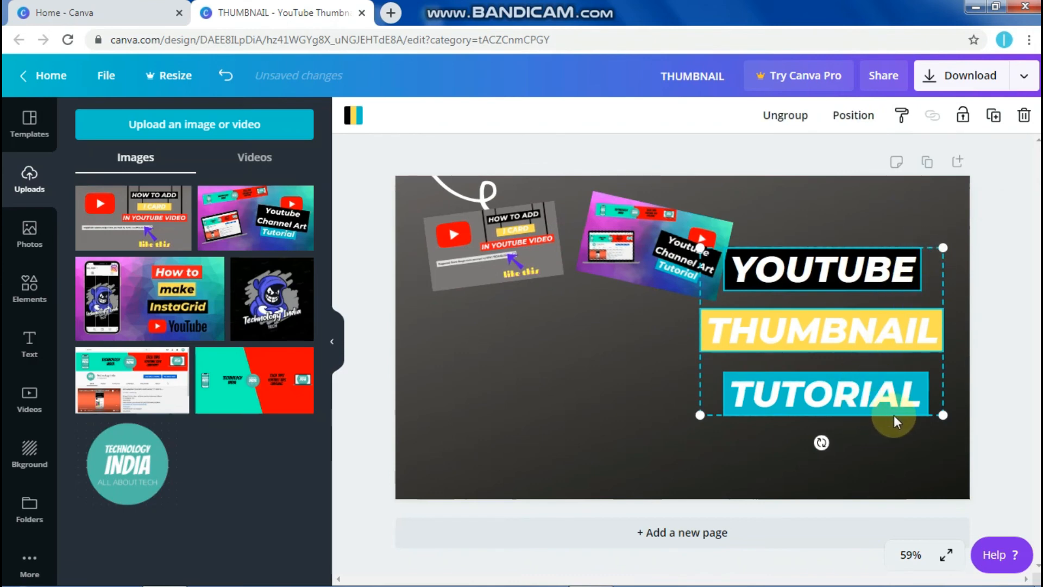
left_click_drag(894, 415, 901, 481)
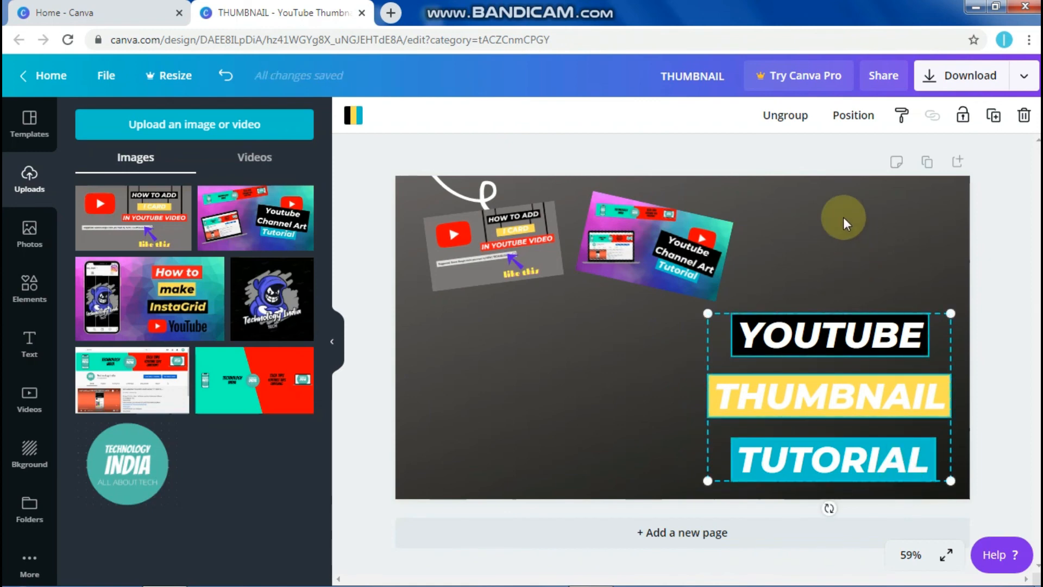
left_click(707, 263)
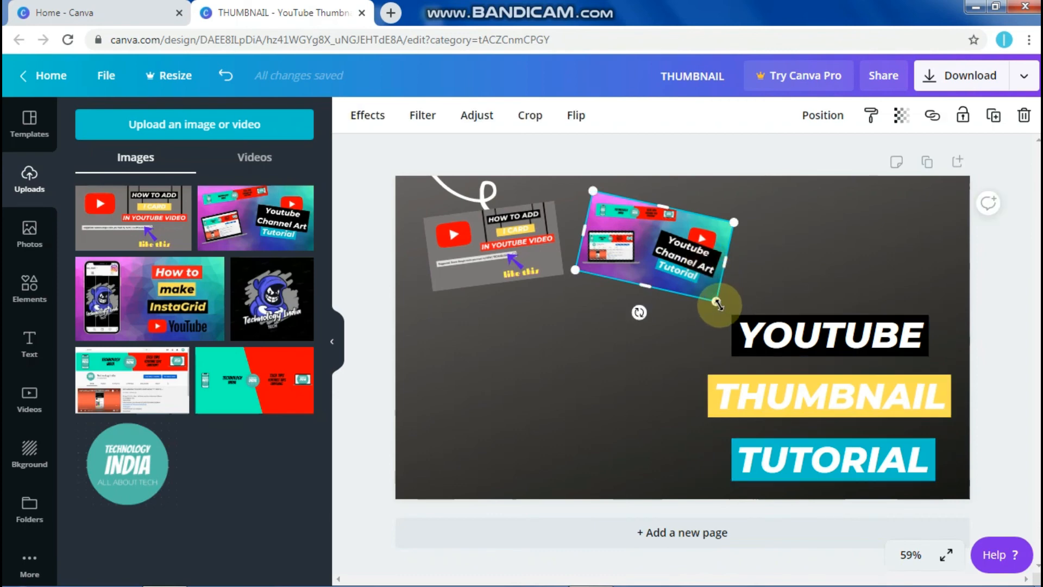
mouse_move(716, 300)
left_mouse_down()
mouse_move(713, 279)
mouse_move(716, 291)
left_mouse_up()
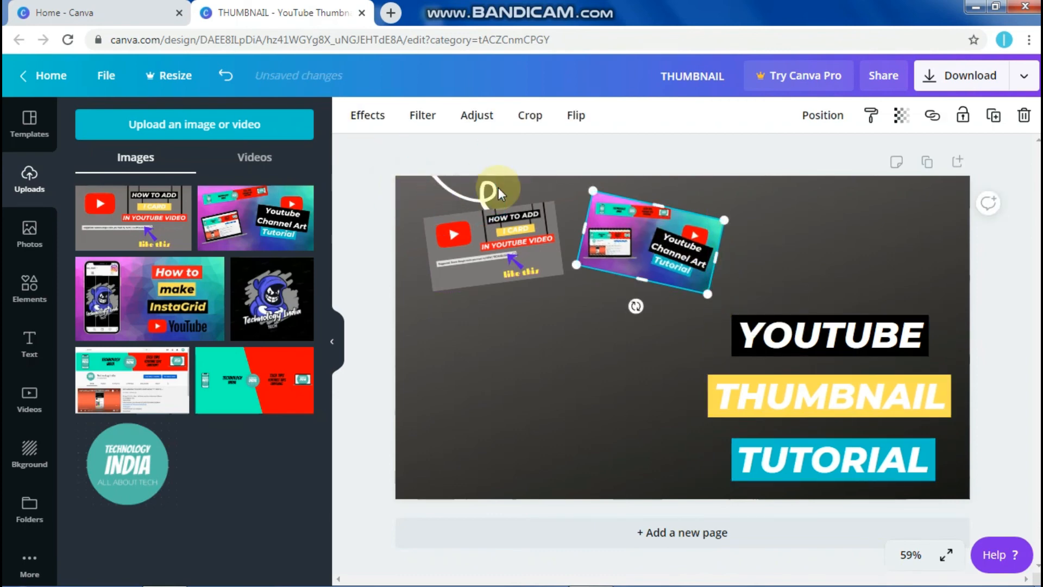
Add a second curved line with a looped end, rotated roughly vertical and coloured white
left_click(6, 295)
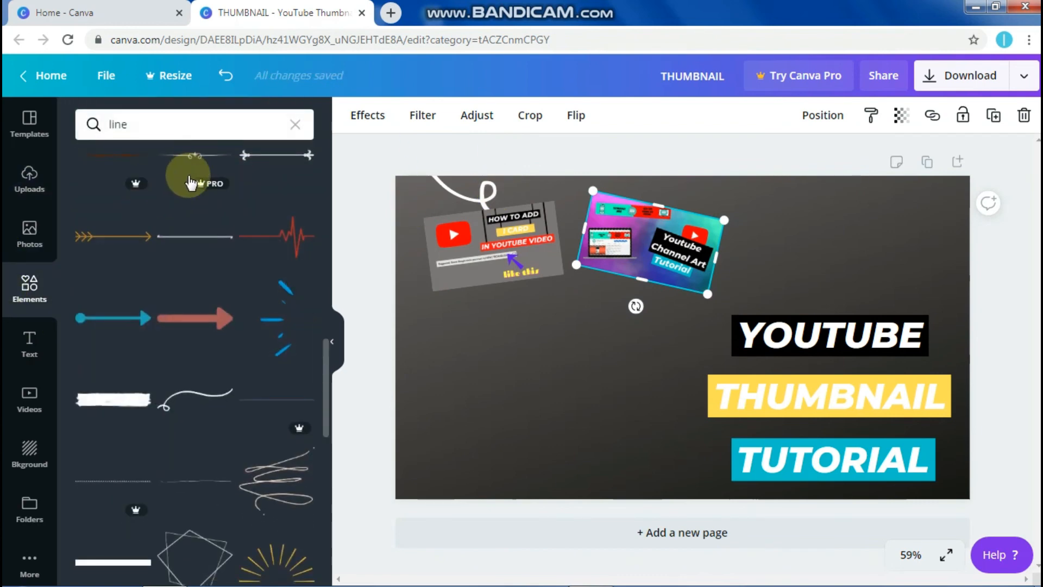
left_click(209, 405)
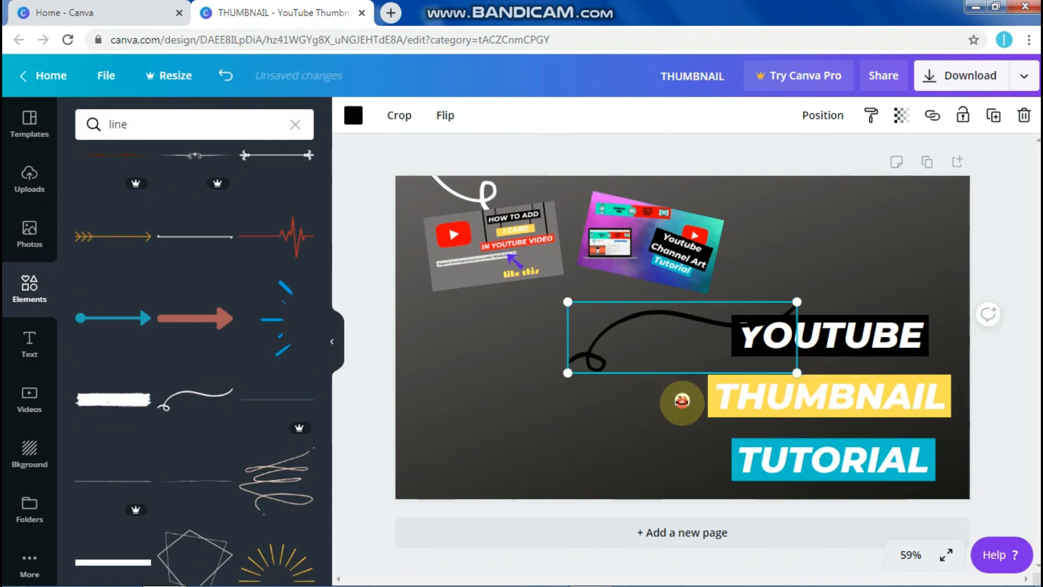
left_click_drag(681, 400, 619, 333)
left_click(354, 115)
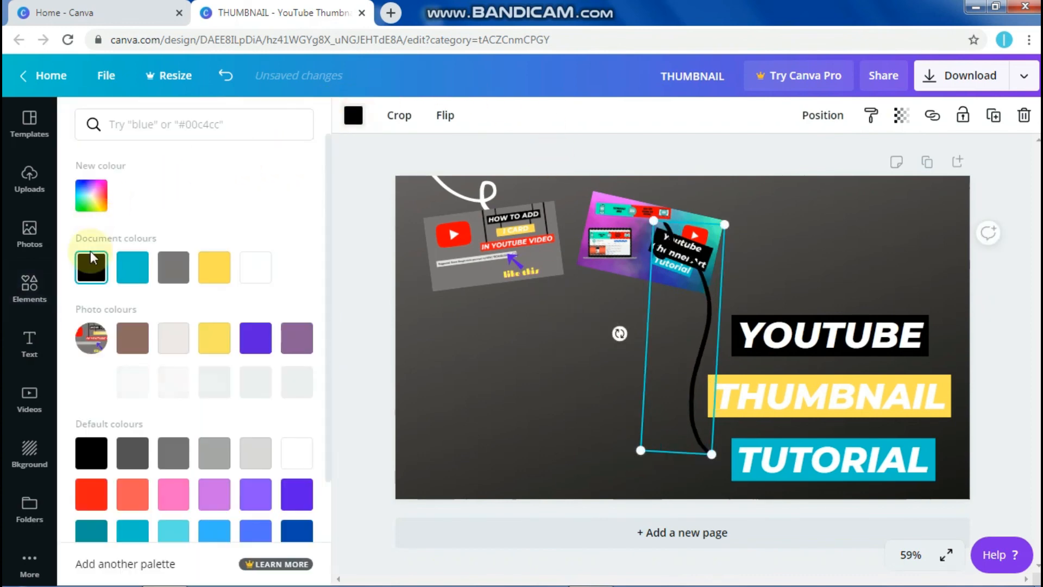
left_click(256, 266)
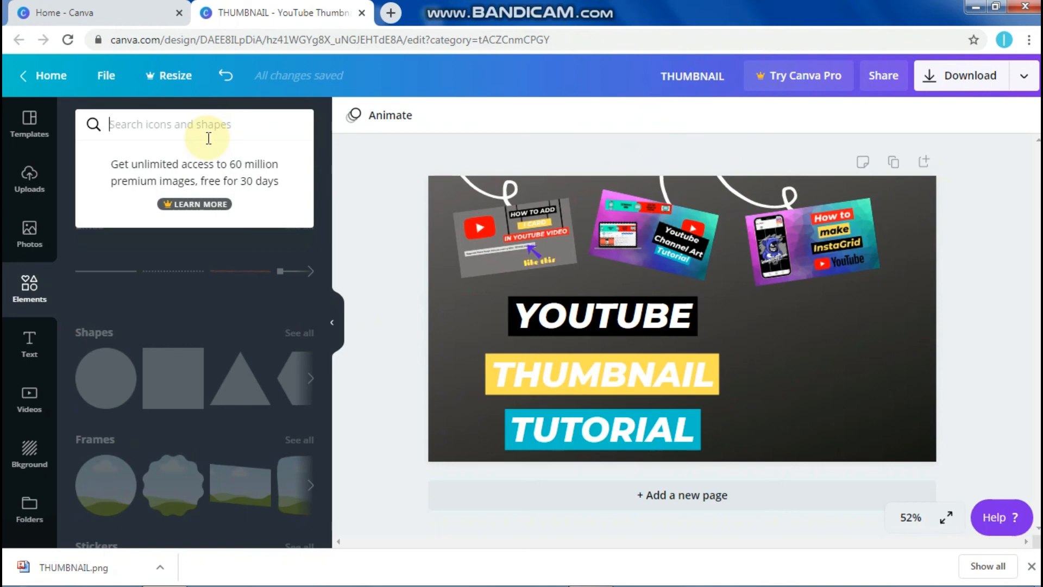
Search the elements for "youtube" and place the red play-button logo, scaled down, to the right of the text bars
left_click(209, 138)
type("yout")
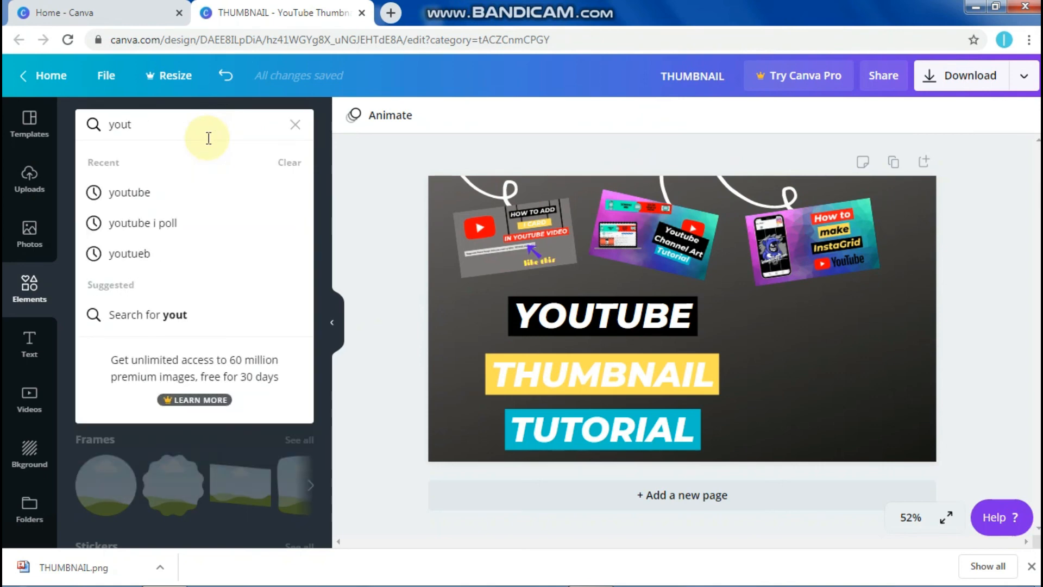
type("ube")
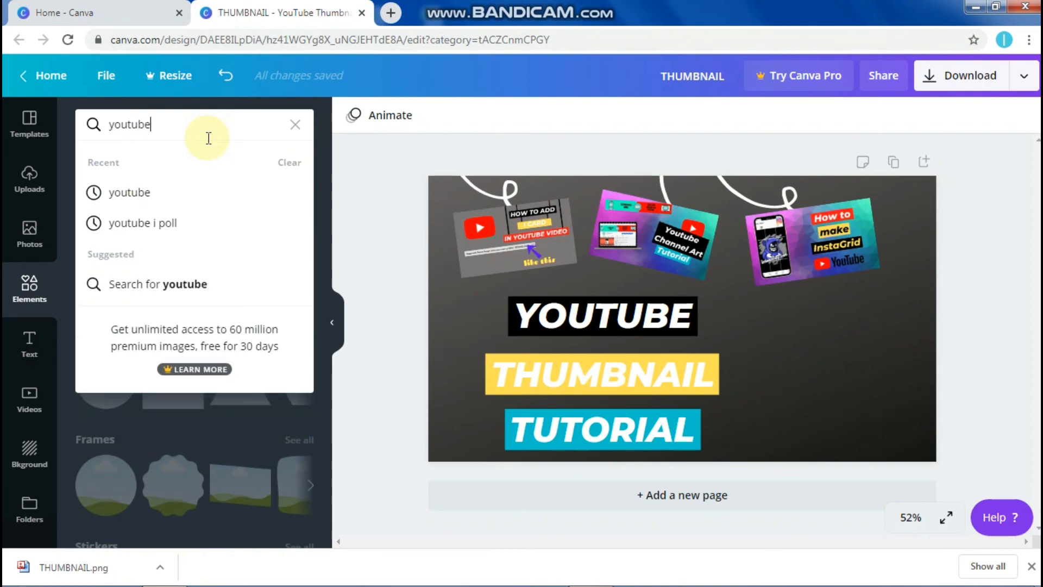
key("Return")
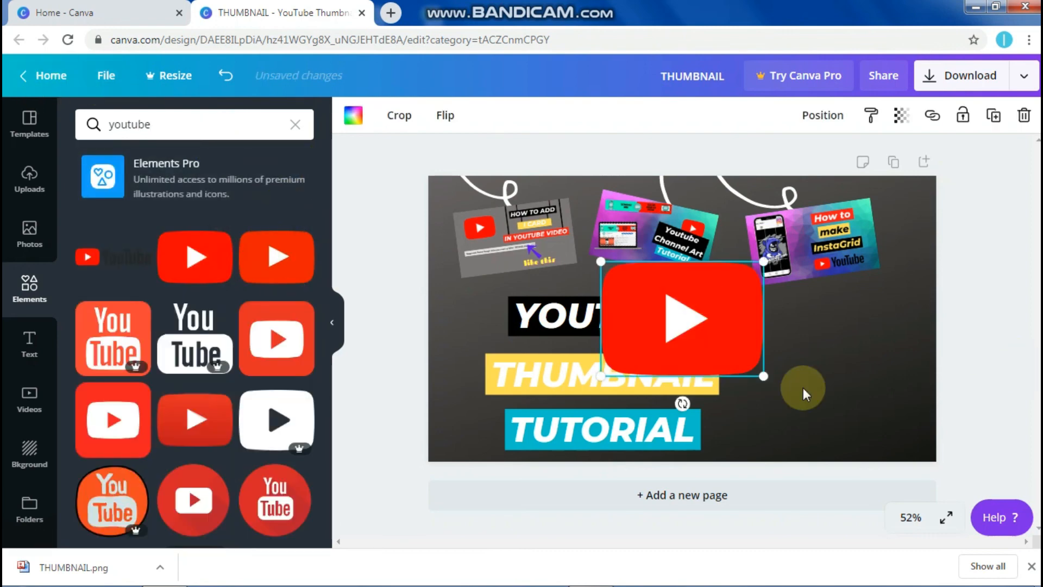
left_click_drag(740, 362, 706, 336)
left_click_drag(690, 302, 853, 362)
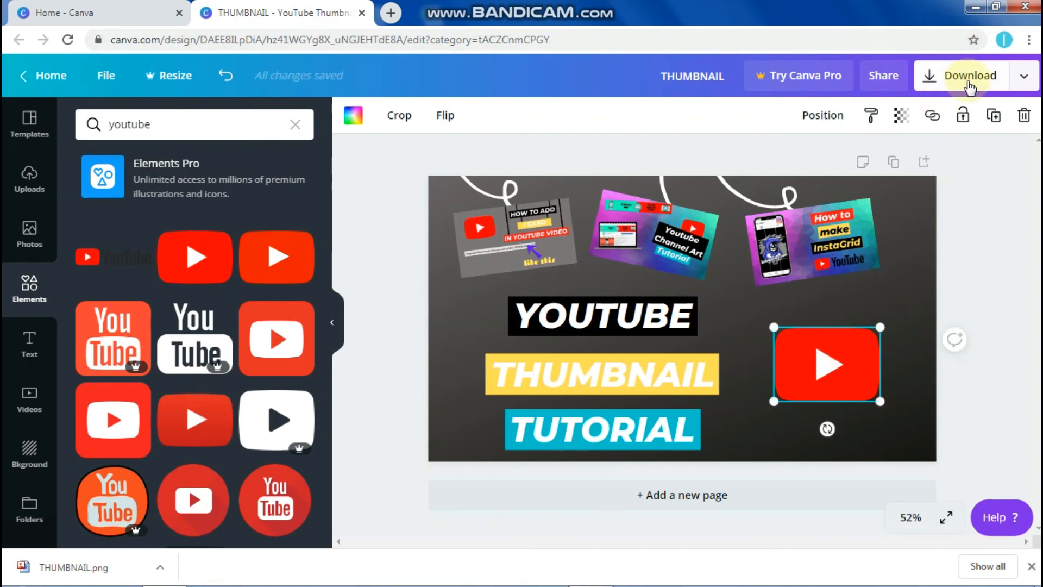
Download the thumbnail as a PNG and dismiss the Canva Pro offer
left_click(1002, 82)
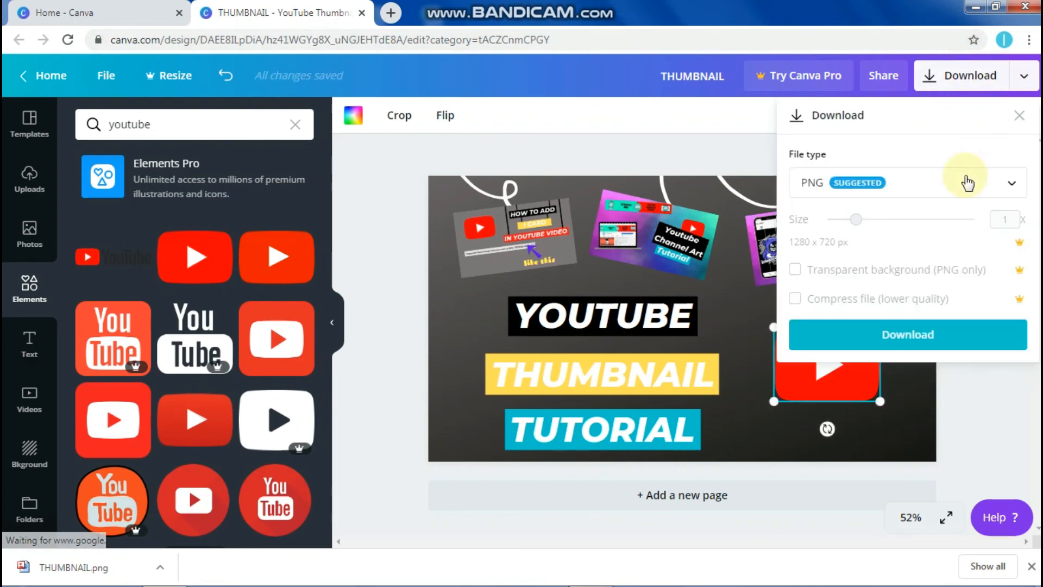
left_click(1002, 181)
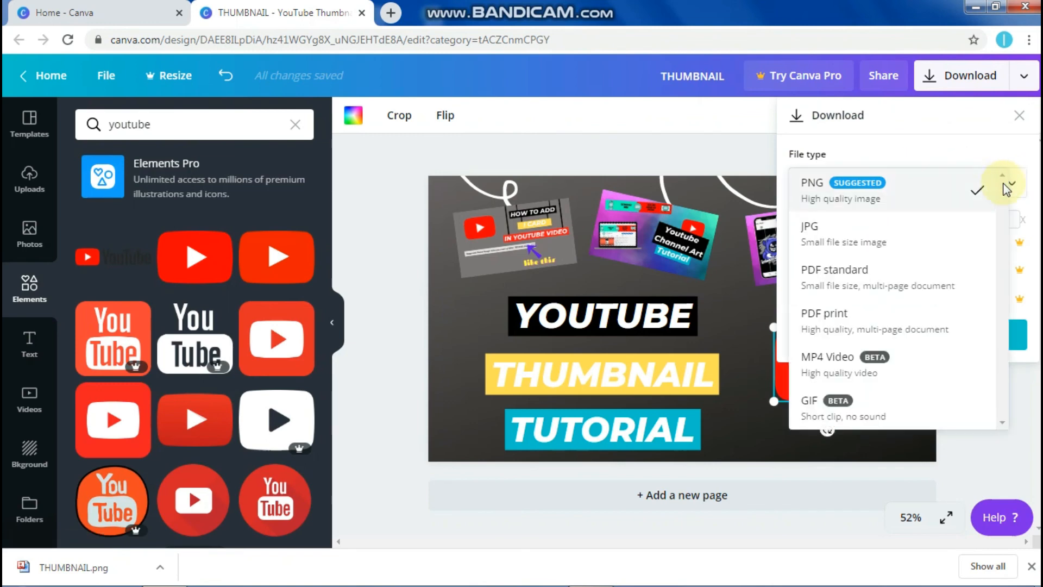
left_click(979, 196)
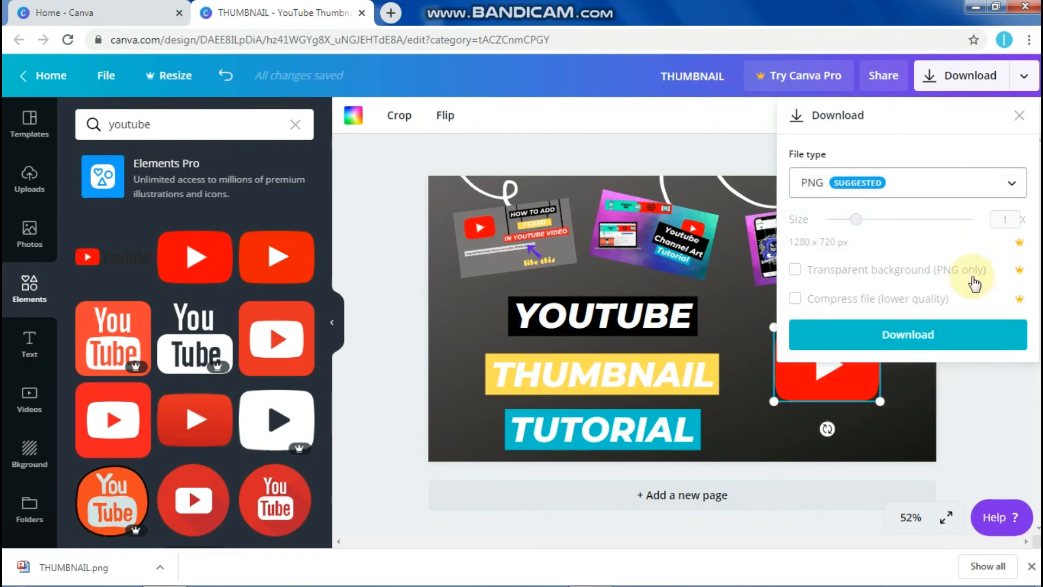
left_click(964, 343)
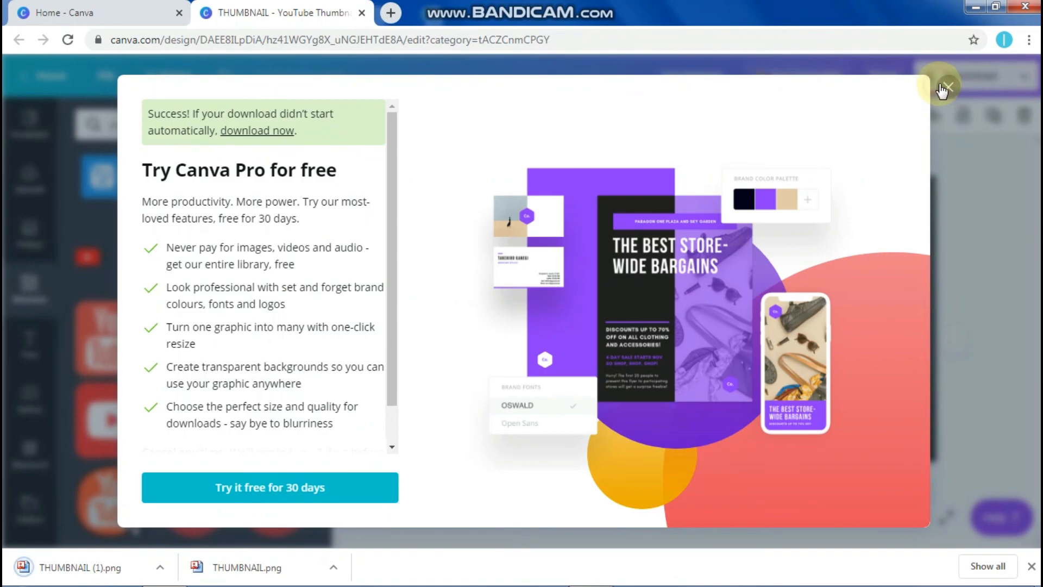
left_click(945, 87)
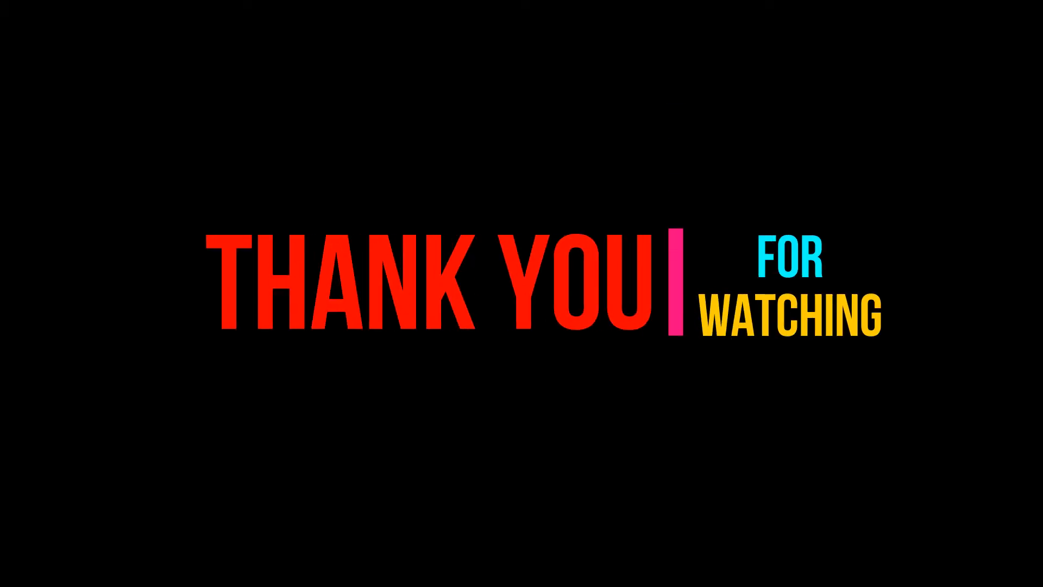